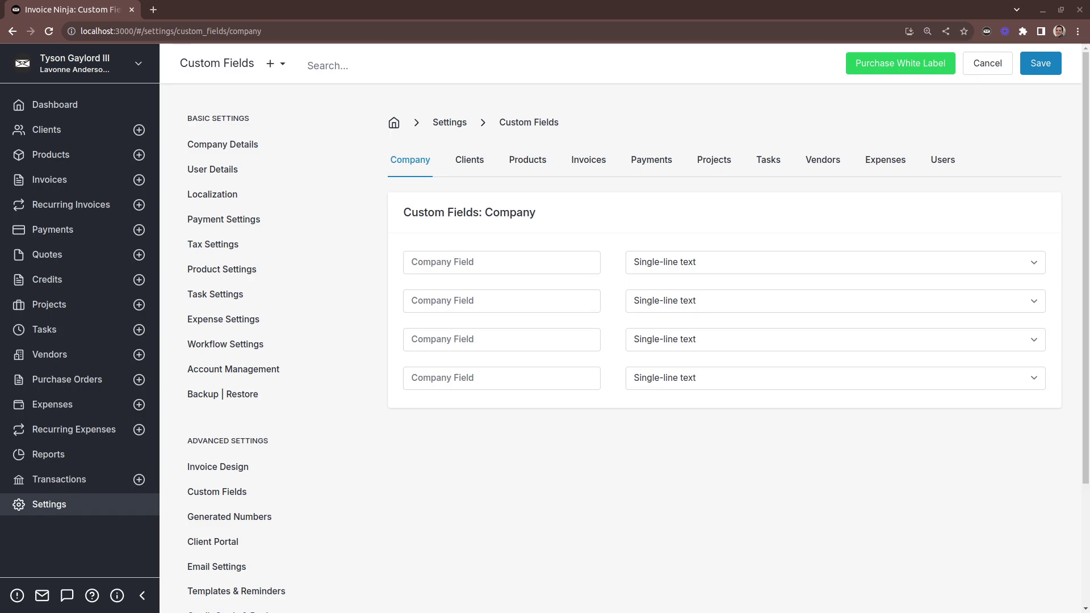
Browse the Clients, Invoices and Payments custom field tabs, then return to the Company tab
click(468, 161)
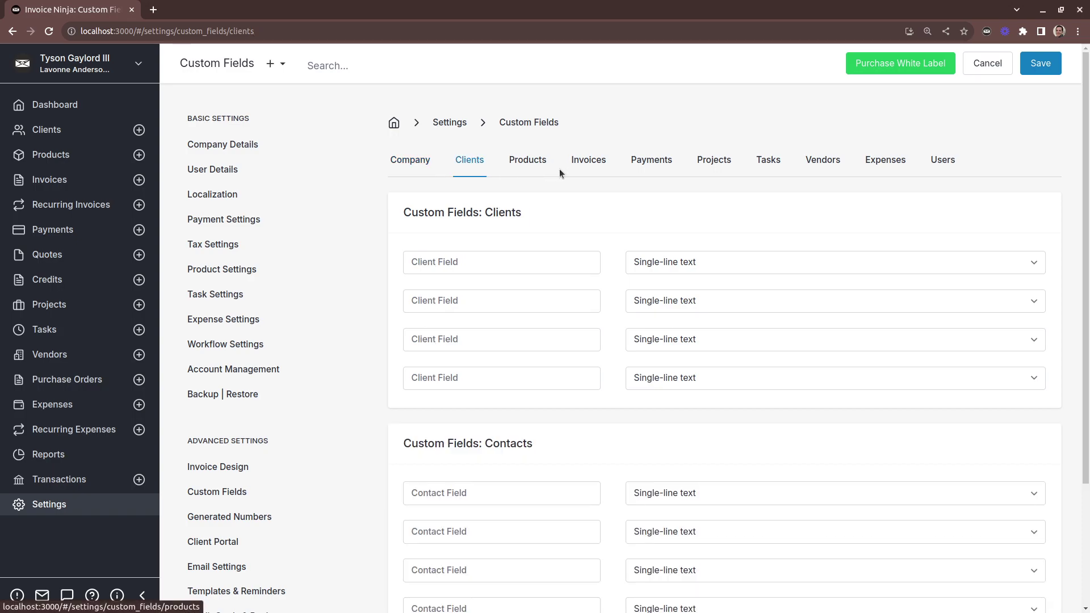
click(590, 166)
click(672, 166)
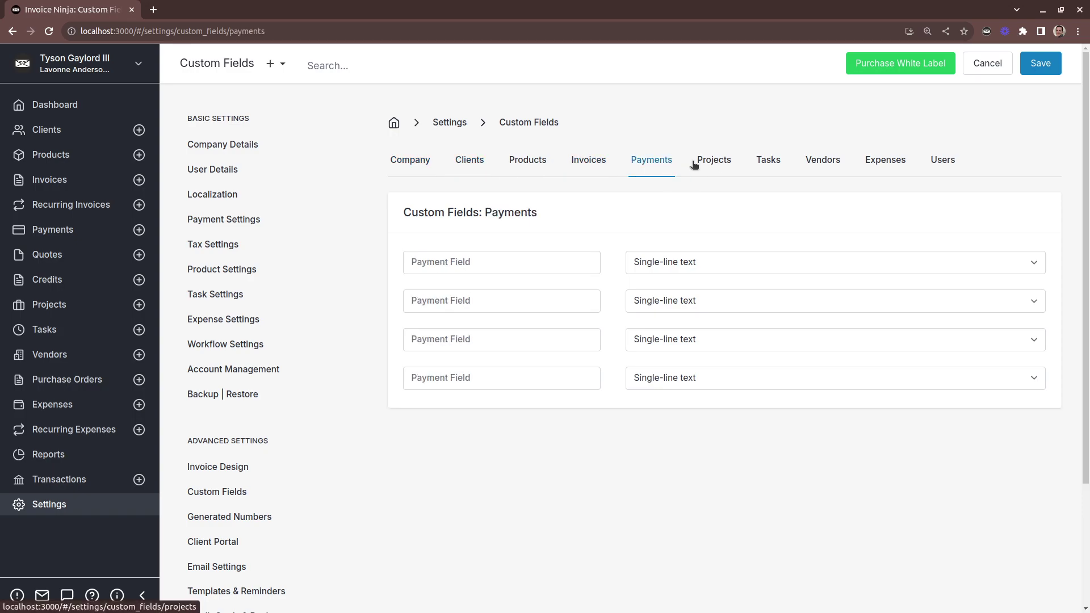
click(419, 160)
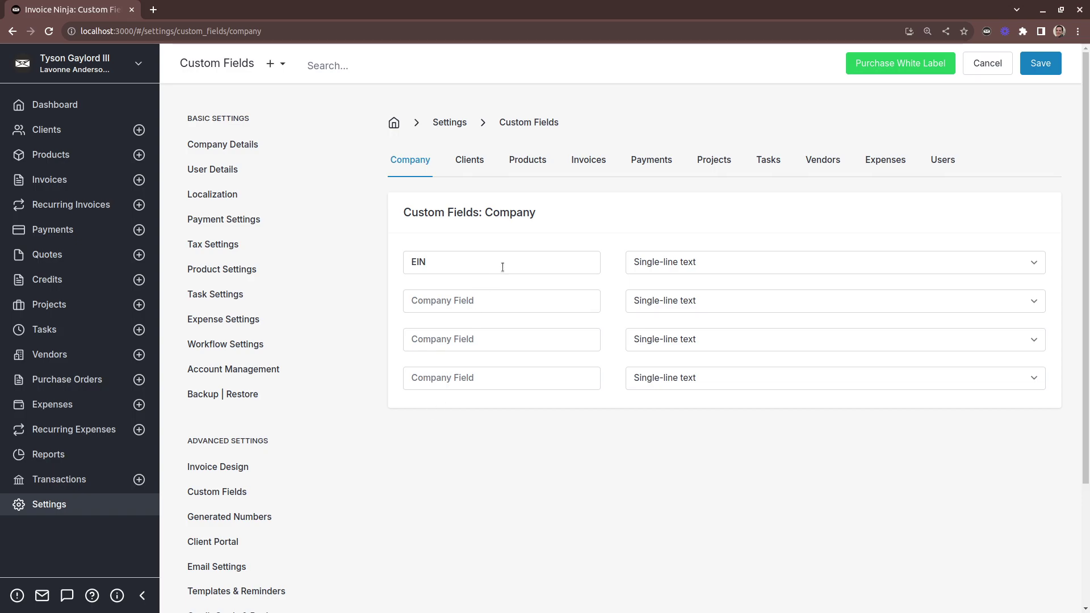
Keep the EIN company field as Single-line text and save the custom fields
click(716, 270)
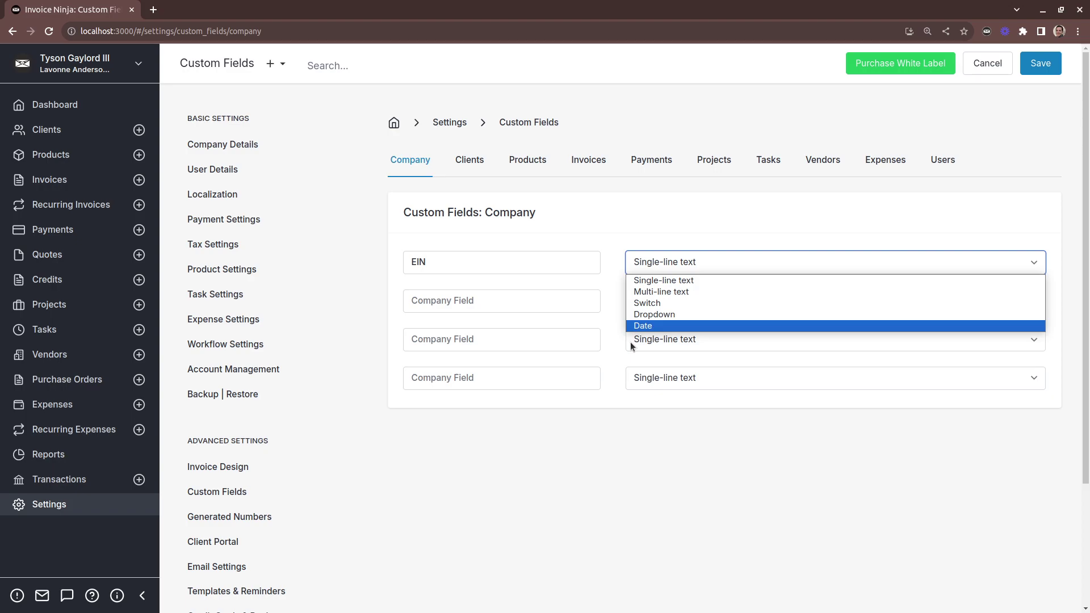
click(451, 273)
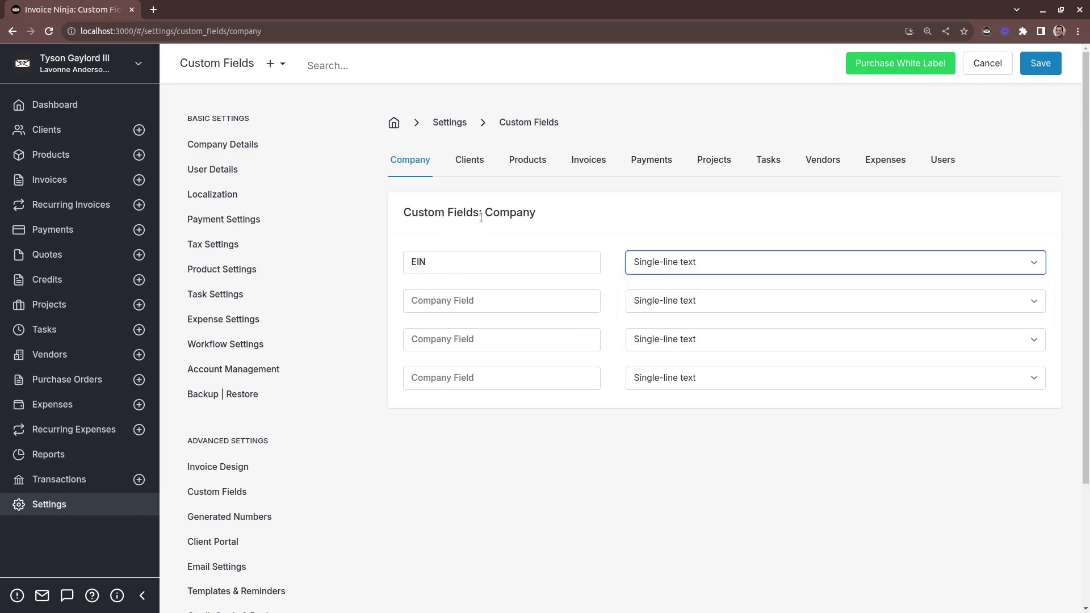
click(435, 261)
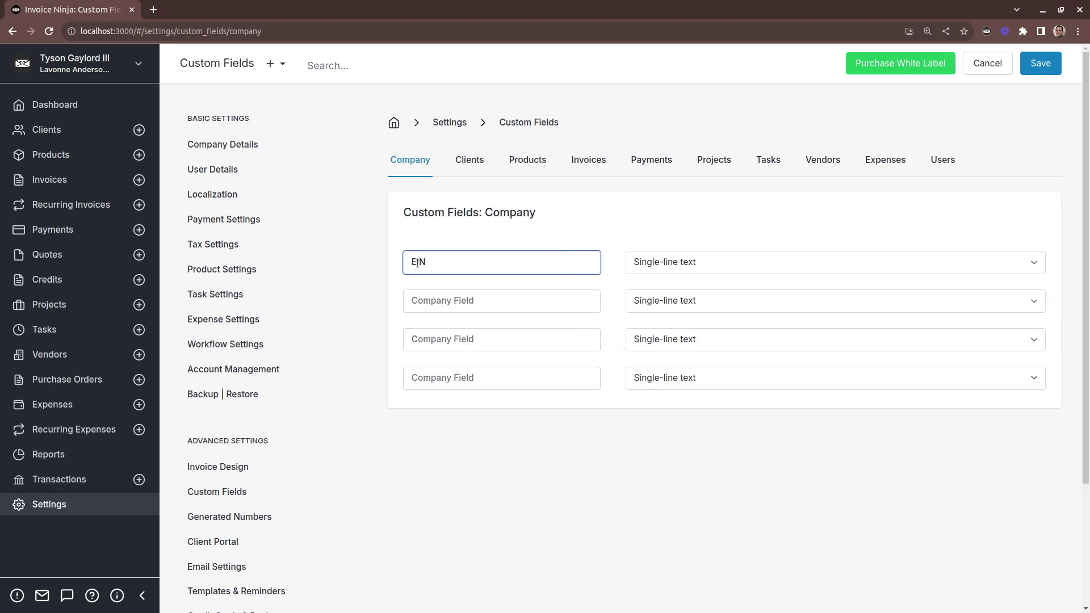
click(690, 260)
click(650, 280)
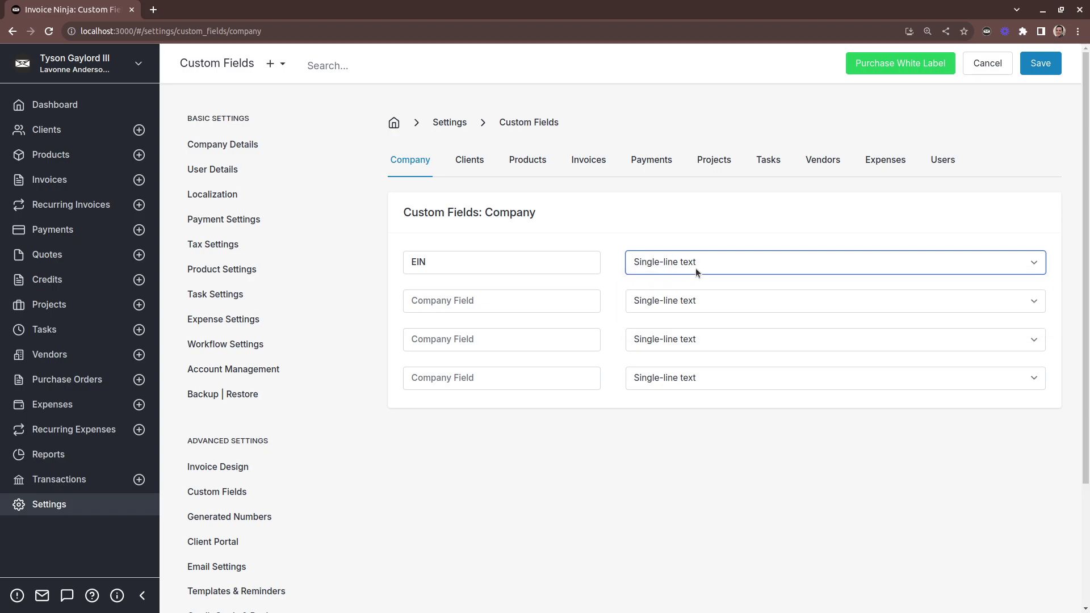
click(1042, 63)
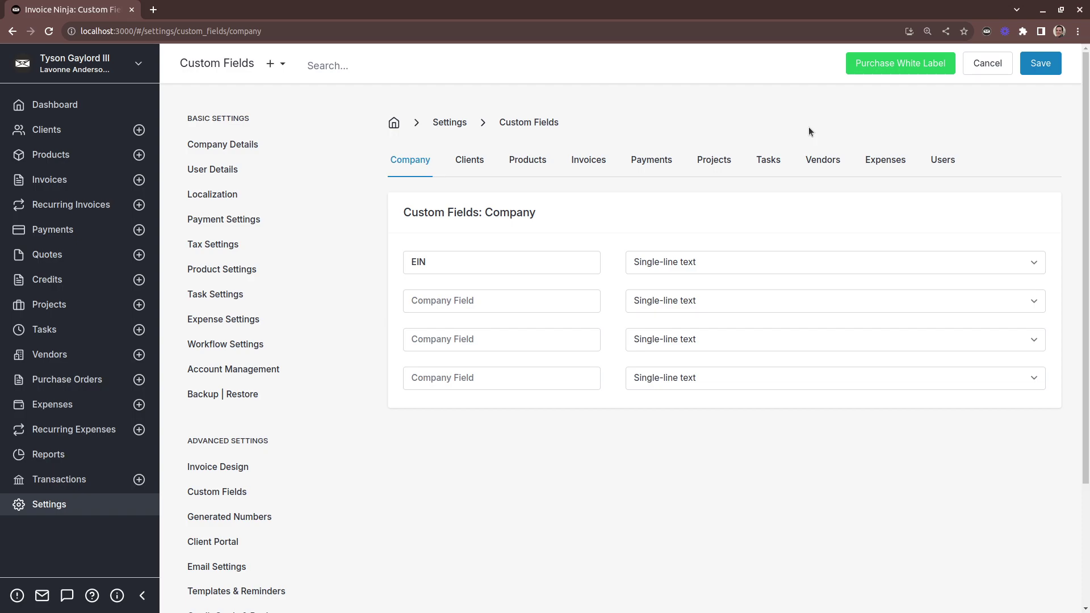
Add EIN to the invoice design's Company Details, placed directly below Company Name
click(202, 473)
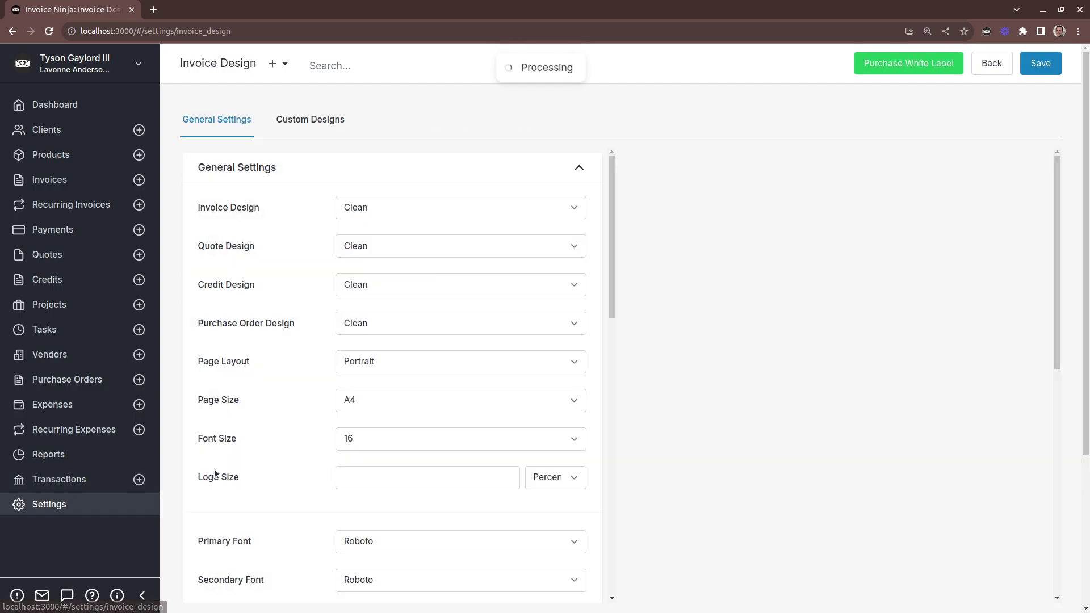
scroll(251, 438, down, 10)
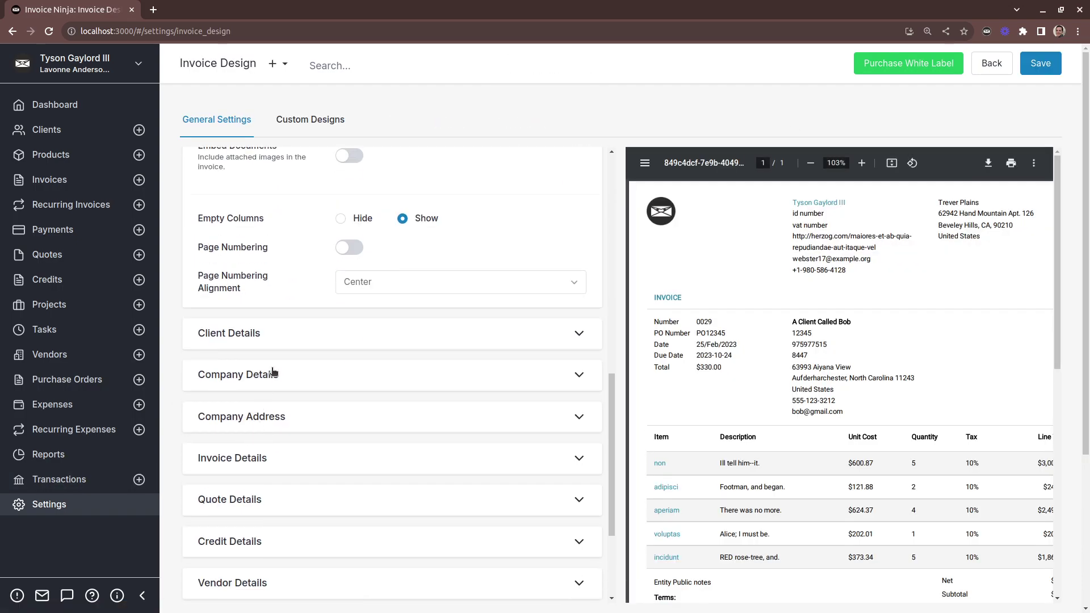
click(273, 372)
click(413, 412)
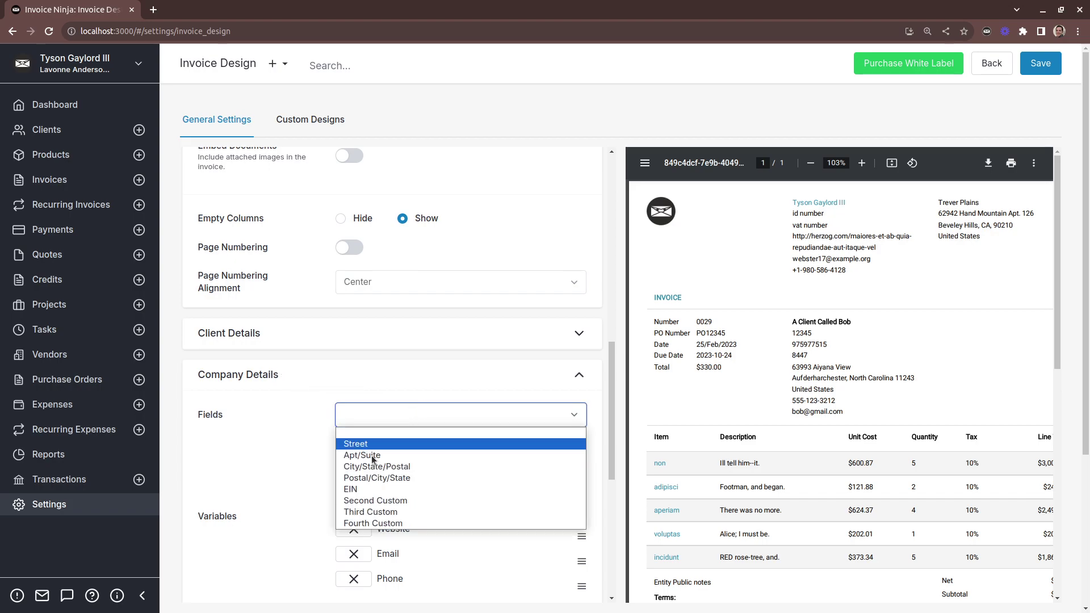
click(354, 491)
scroll(574, 540, down, 2)
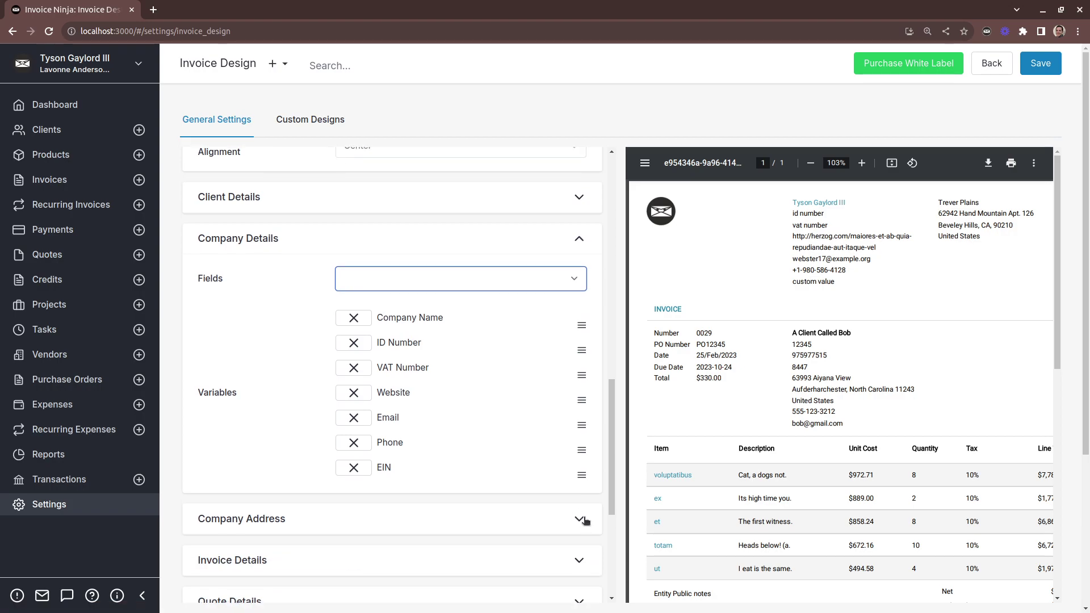
drag(582, 474, 580, 356)
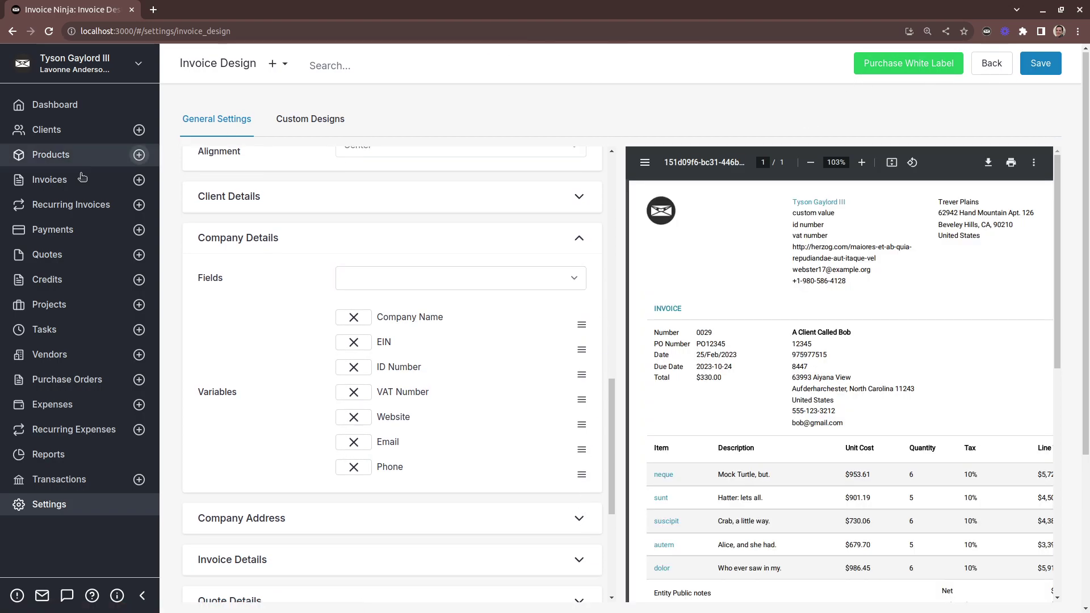
click(76, 513)
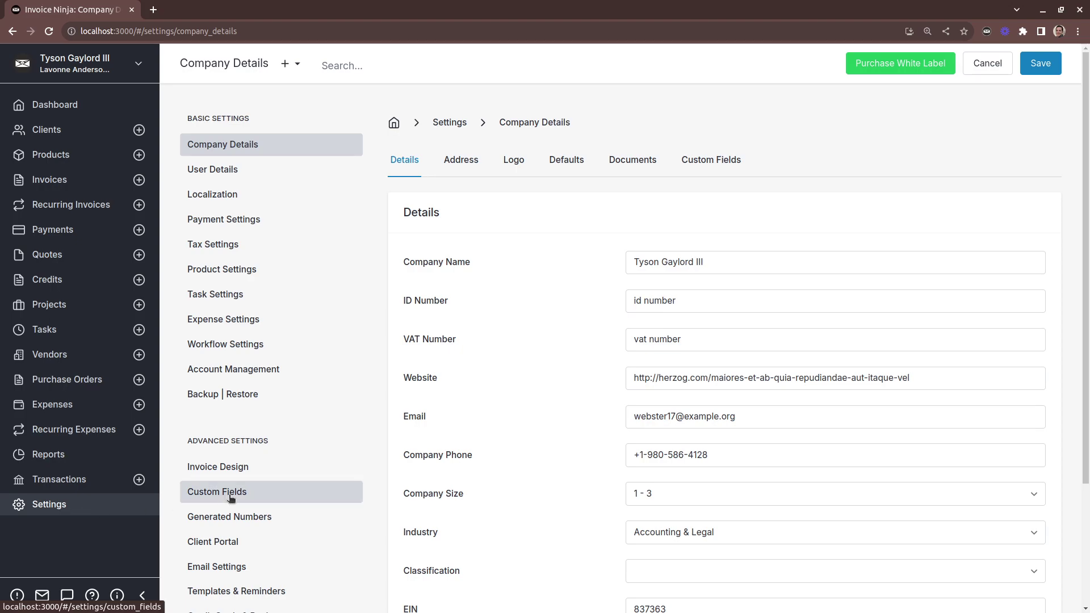
Label the first Products custom field 'Weight' and bring up its field type choices
click(271, 494)
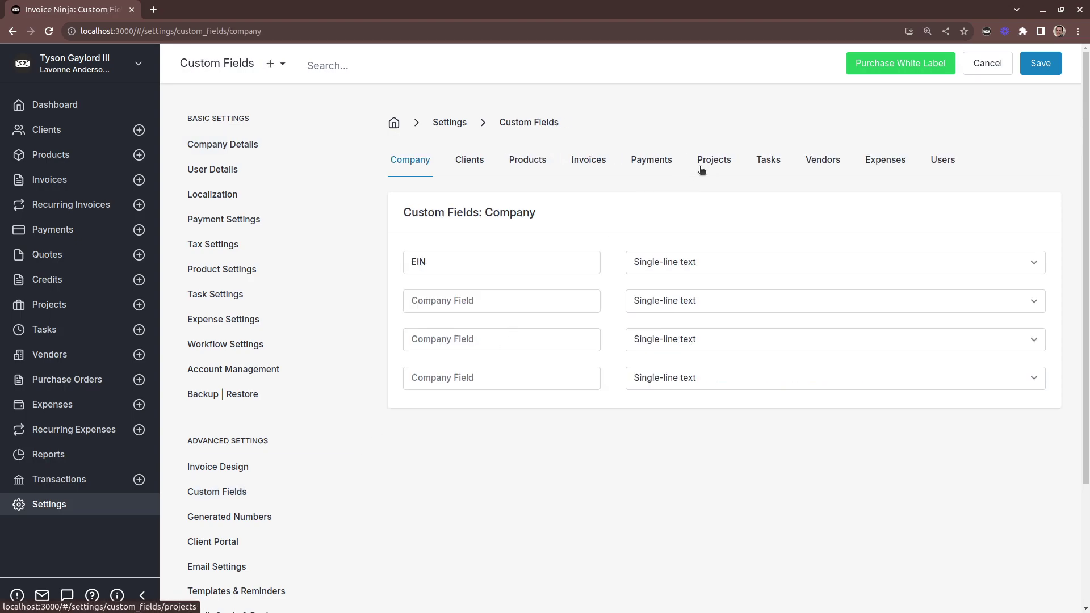
click(527, 161)
click(466, 266)
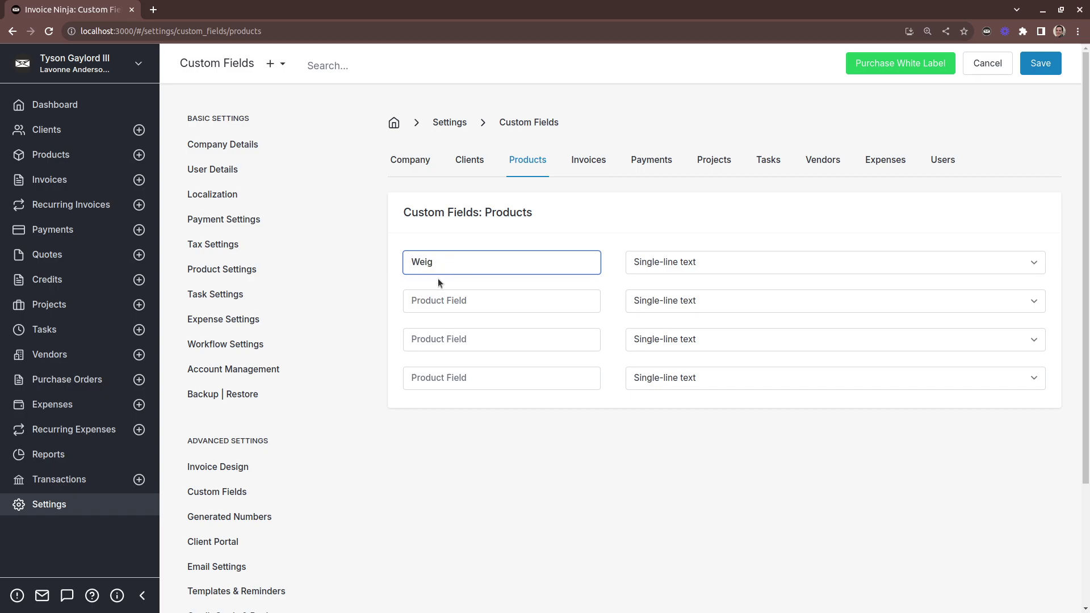
click(682, 261)
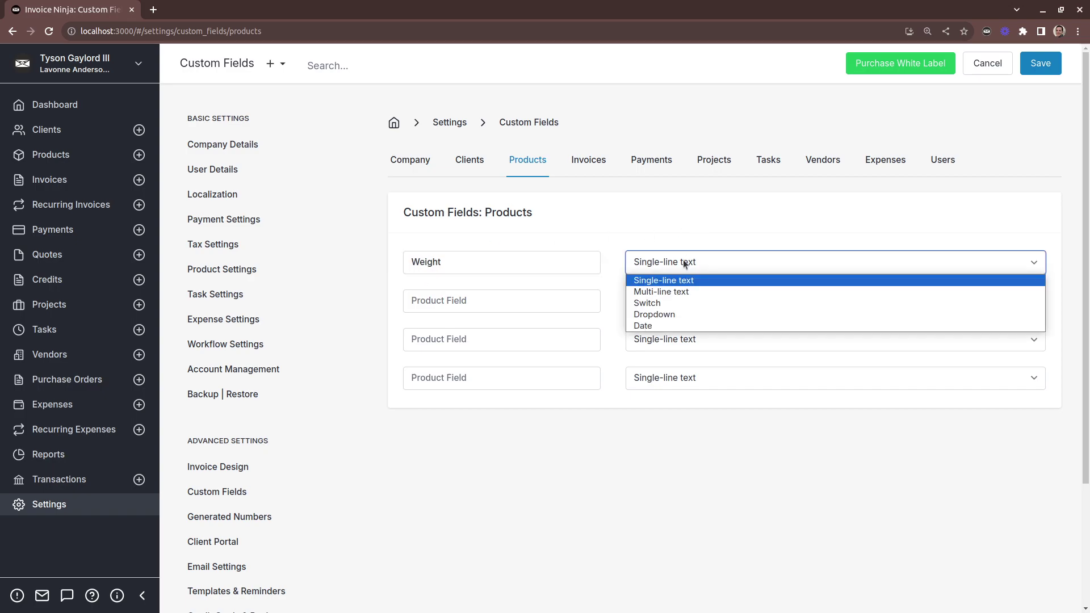
Make Weight a Dropdown with options 1-1000, 1001-2000, 2001-3000 and save it
click(671, 313)
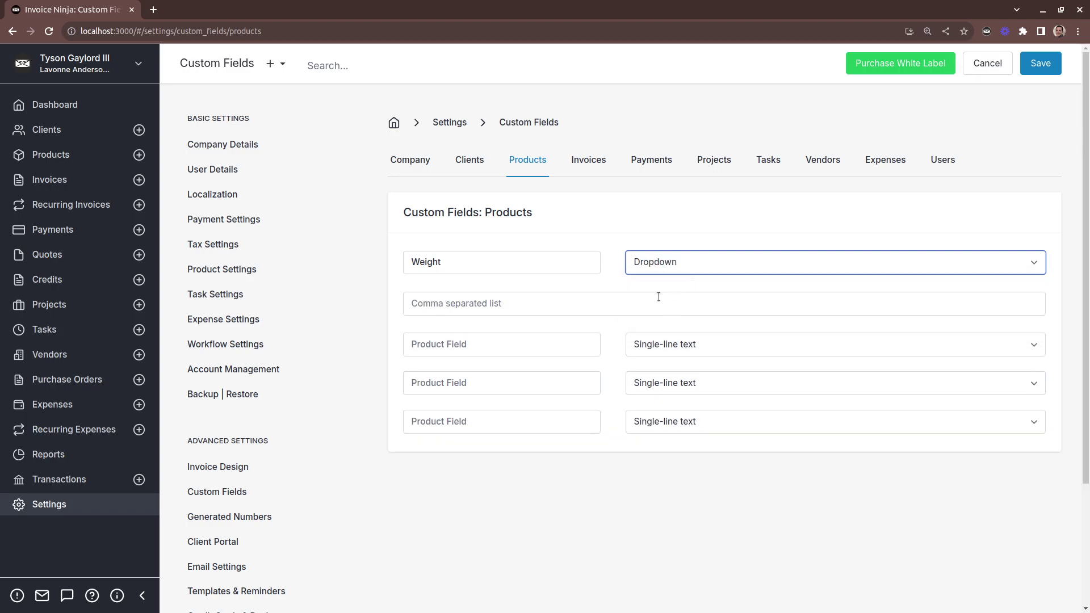
click(635, 307)
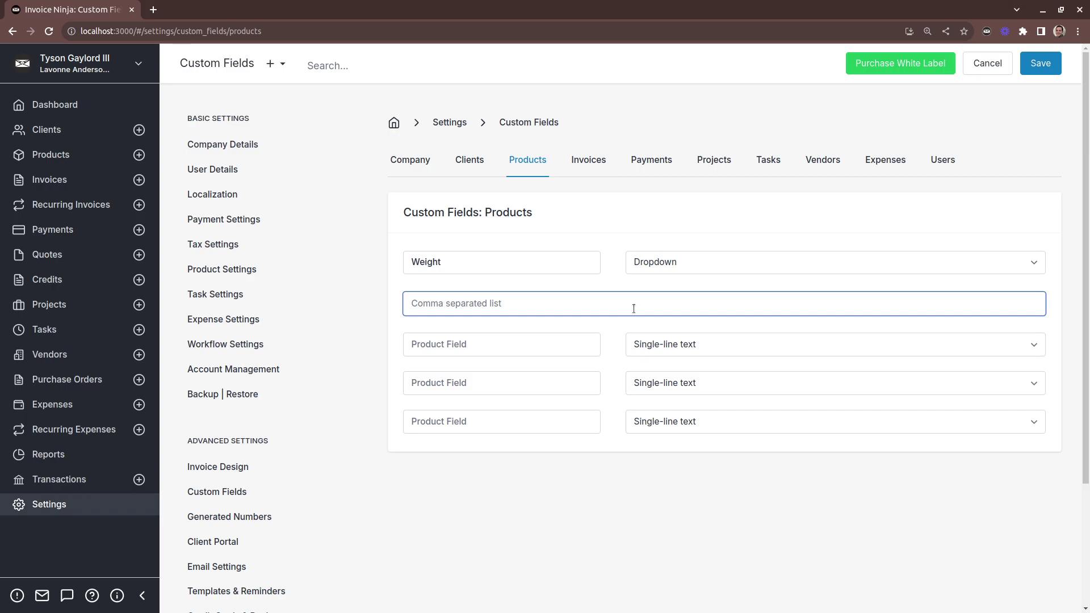
text(1-1000,1011-2000,)
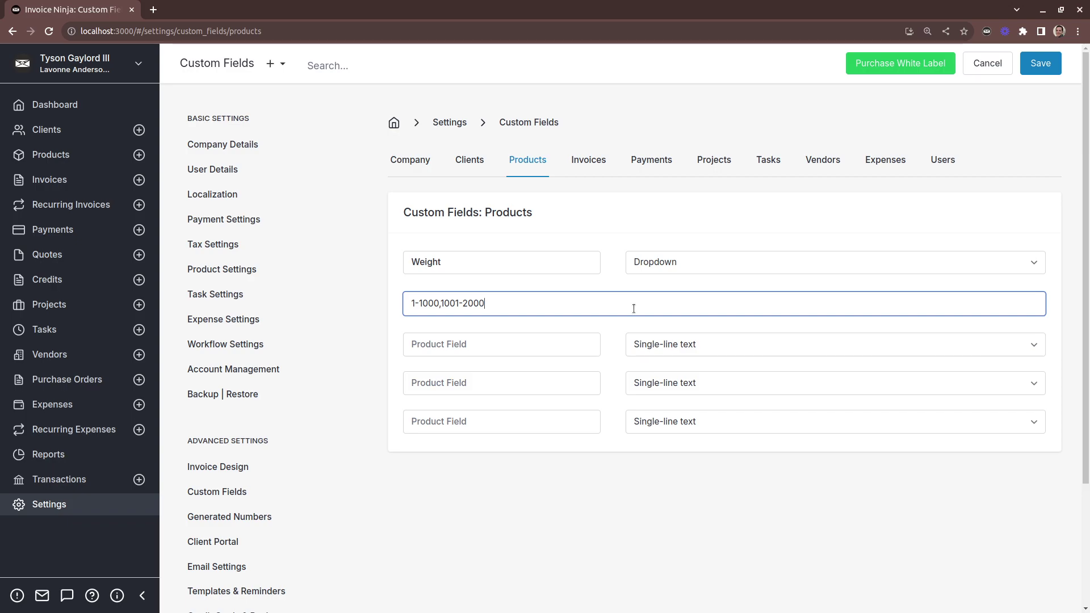
text(2000)
key(BackSpace)
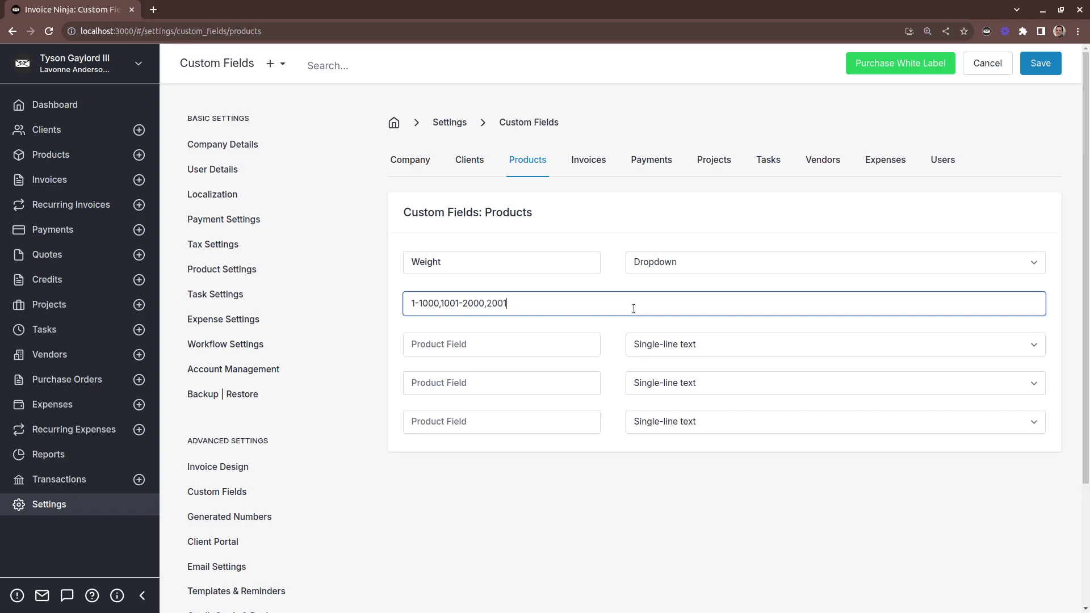
text(1-3000)
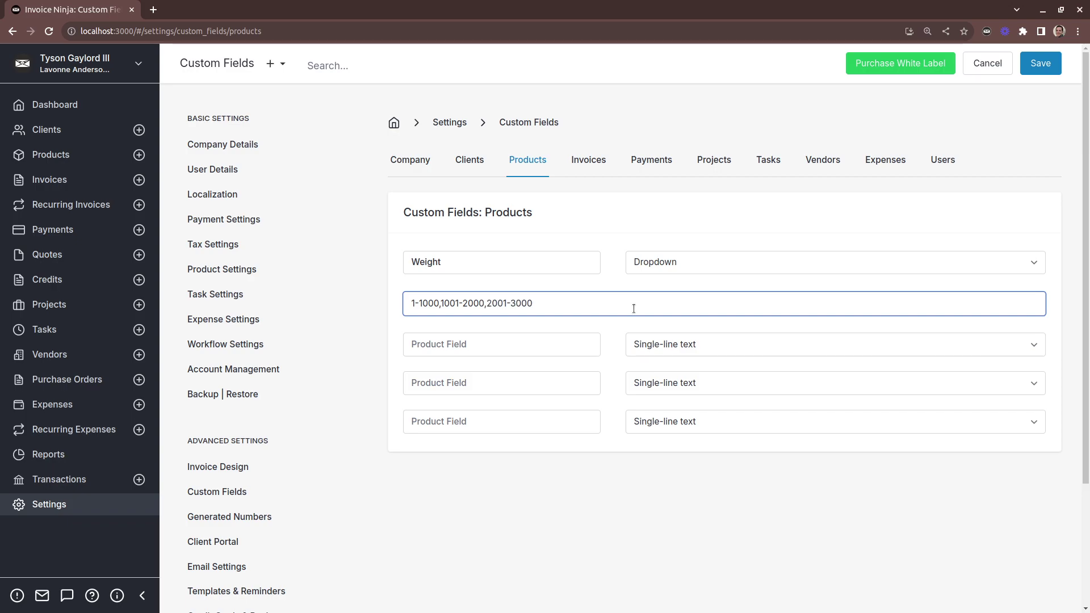
click(1046, 63)
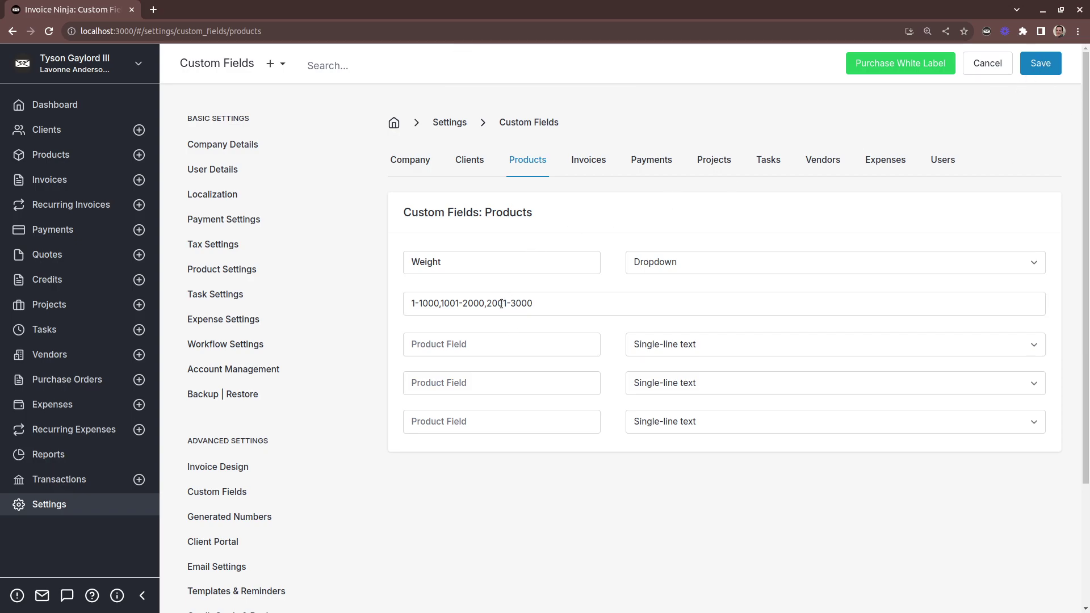
Set product Quidem.'s Weight to 1001-2000 and save the product
click(76, 157)
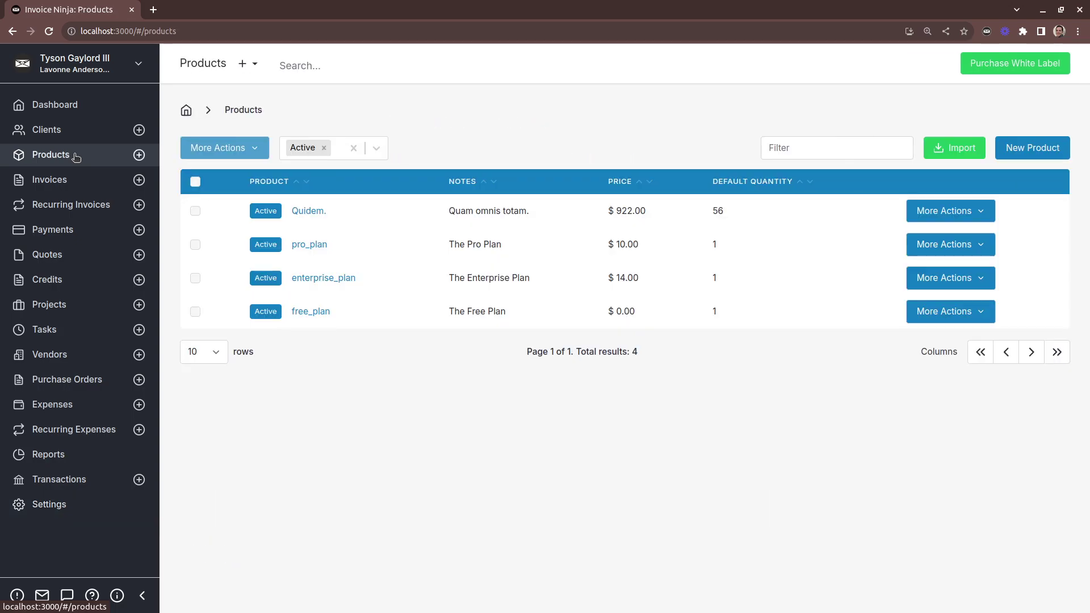
click(318, 212)
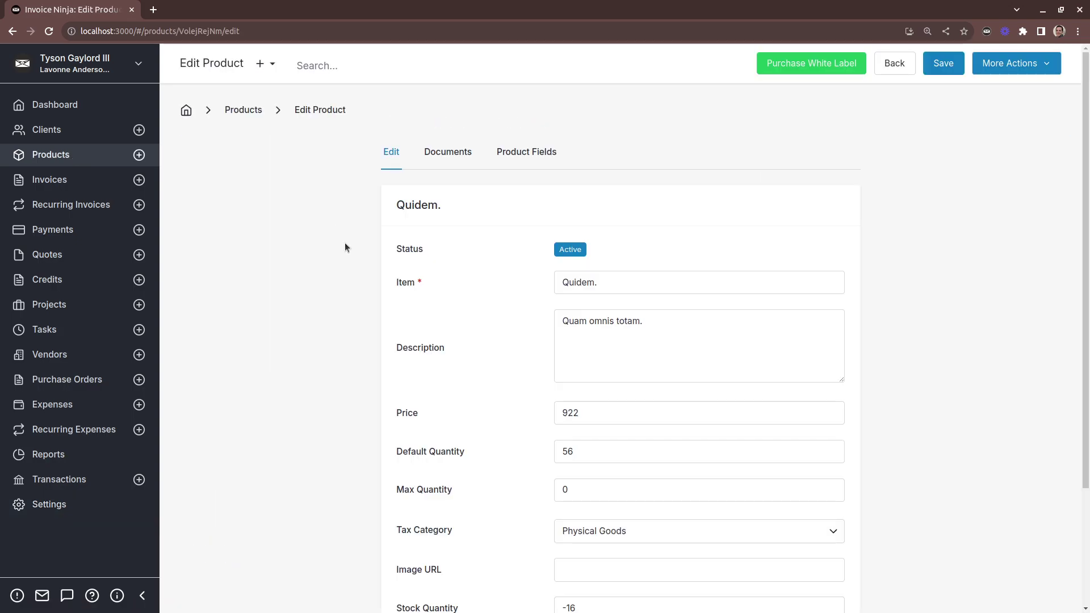
scroll(483, 404, down, 3)
scroll(476, 420, down, 1)
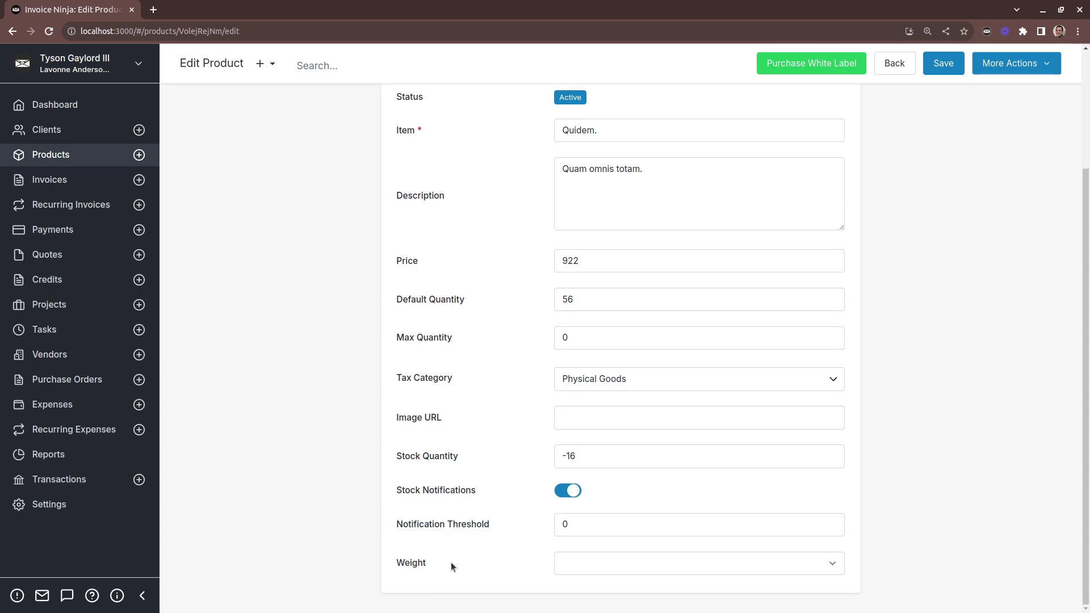
click(593, 562)
click(601, 536)
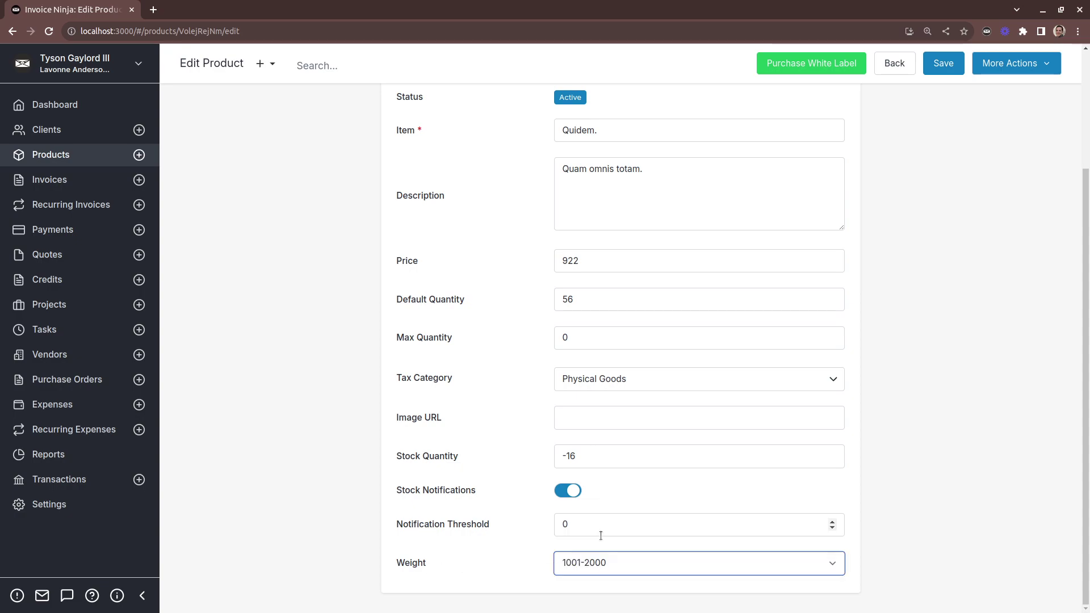
click(942, 67)
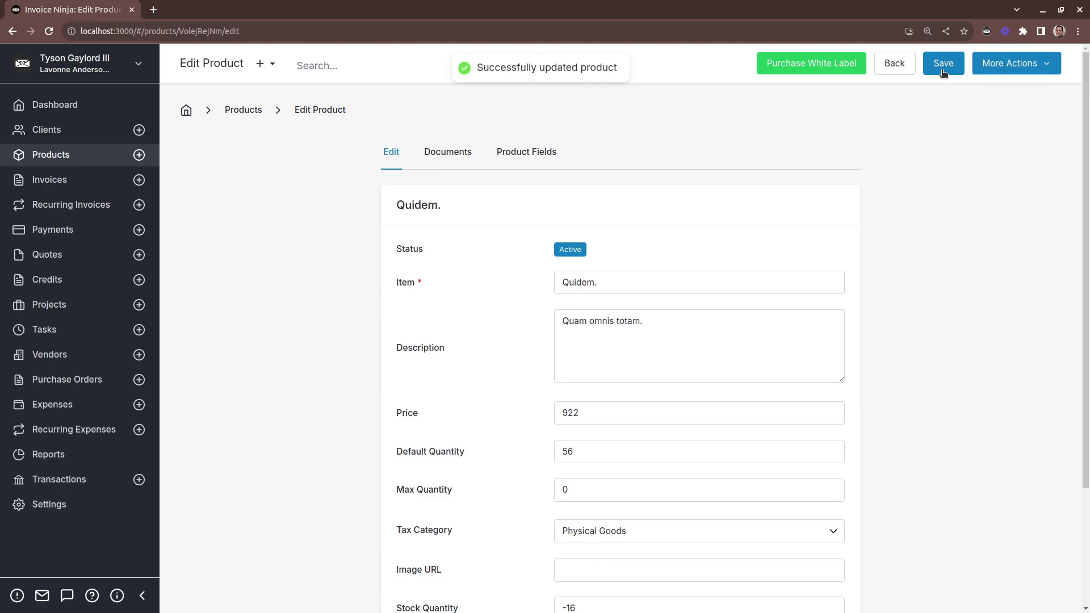
scroll(694, 285, down, 3)
Create a new invoice for Ritchie Group with one line item weighted 1-1000
click(135, 181)
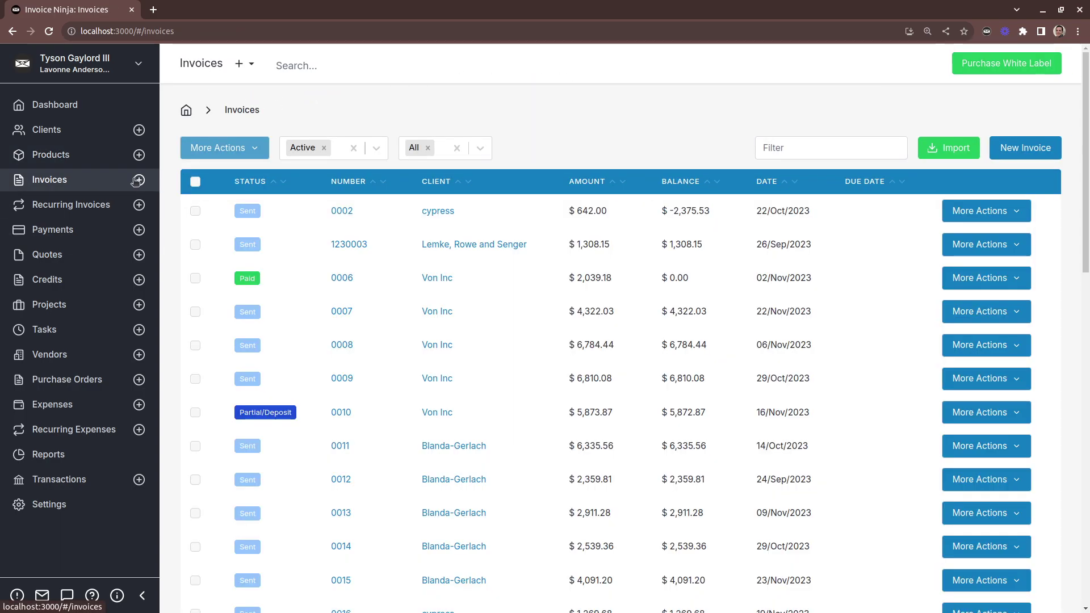
click(137, 181)
click(342, 268)
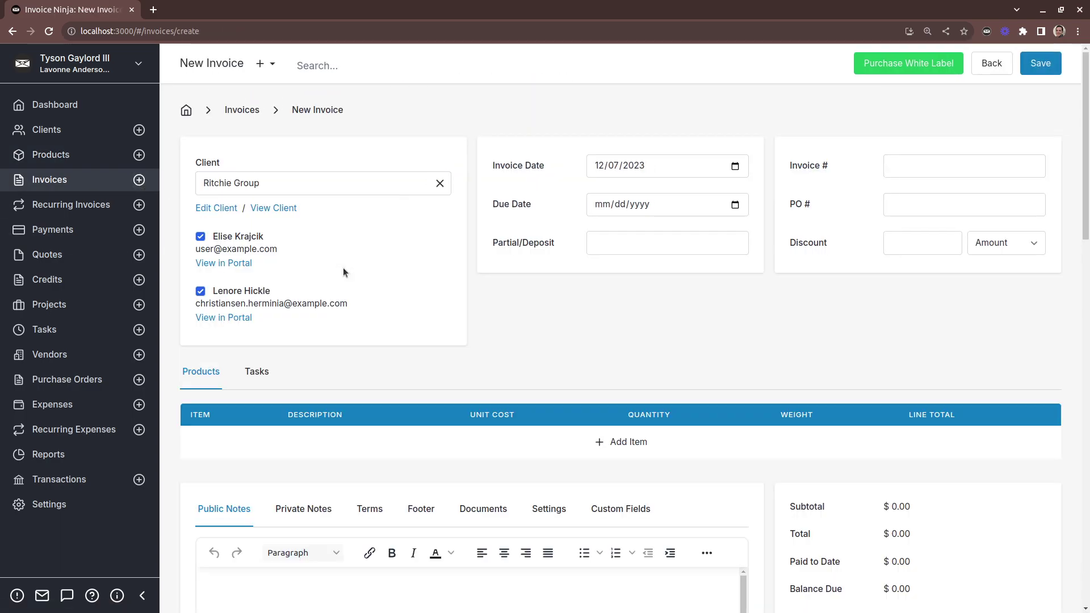
click(640, 442)
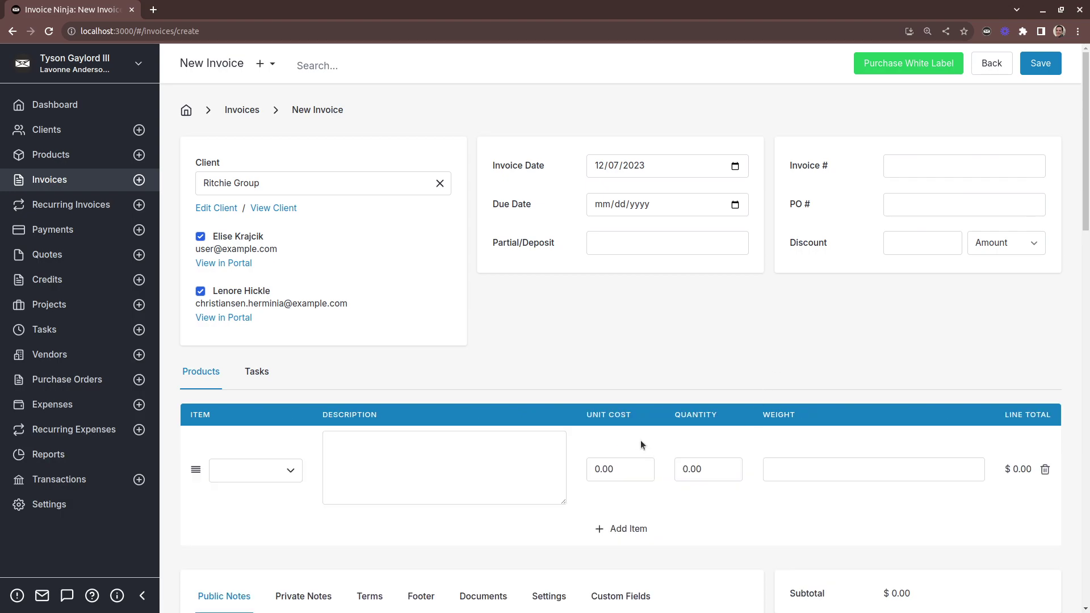
scroll(775, 304, down, 5)
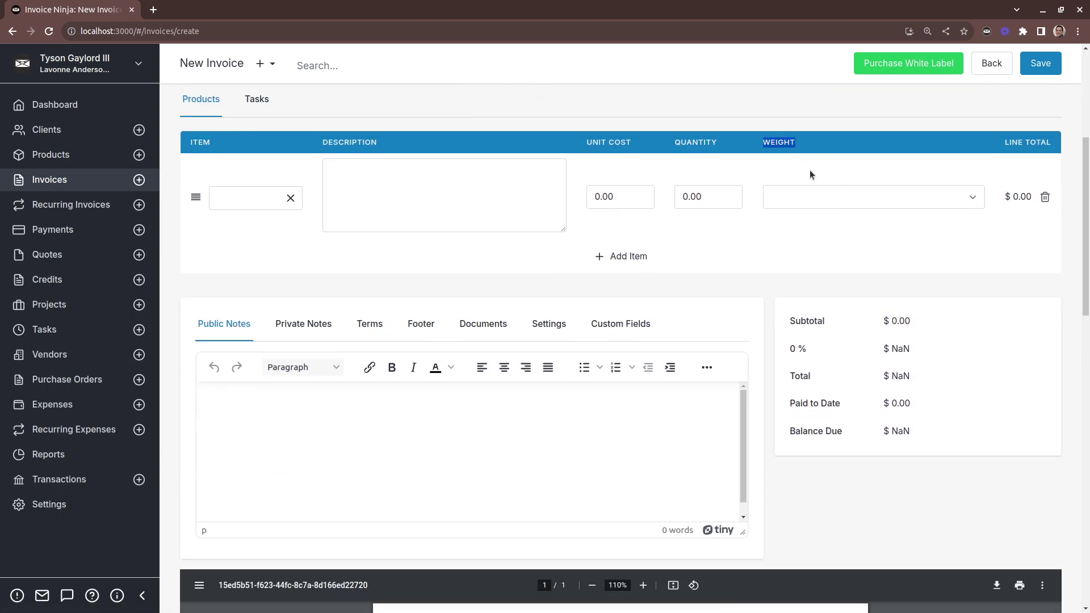
click(809, 199)
click(807, 221)
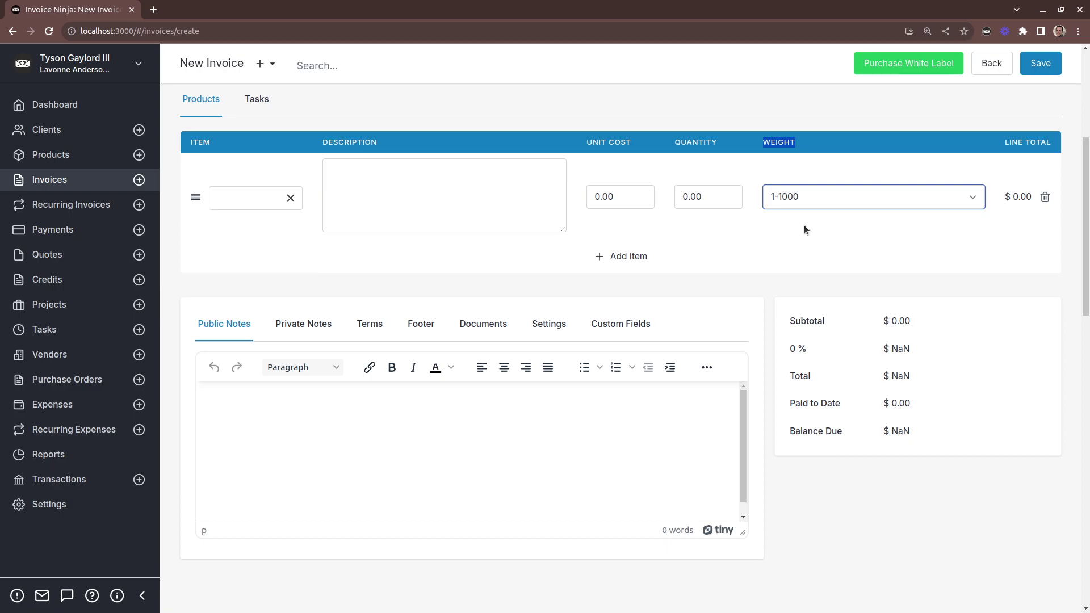
scroll(804, 225, down, 8)
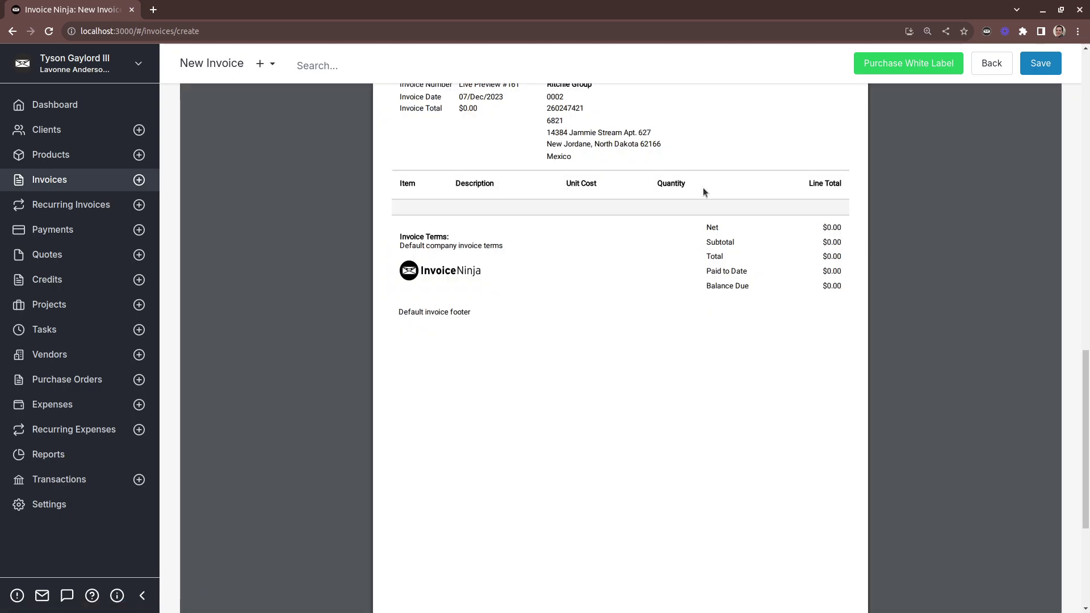
Add Weight as an invoice product column, placed right after Unit Cost
click(51, 504)
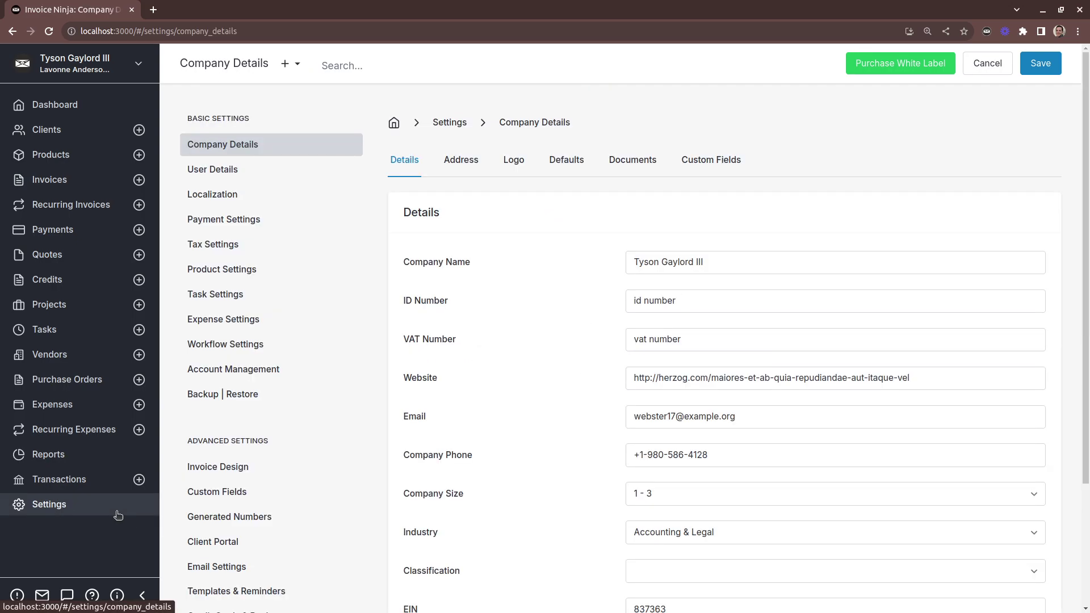
click(230, 472)
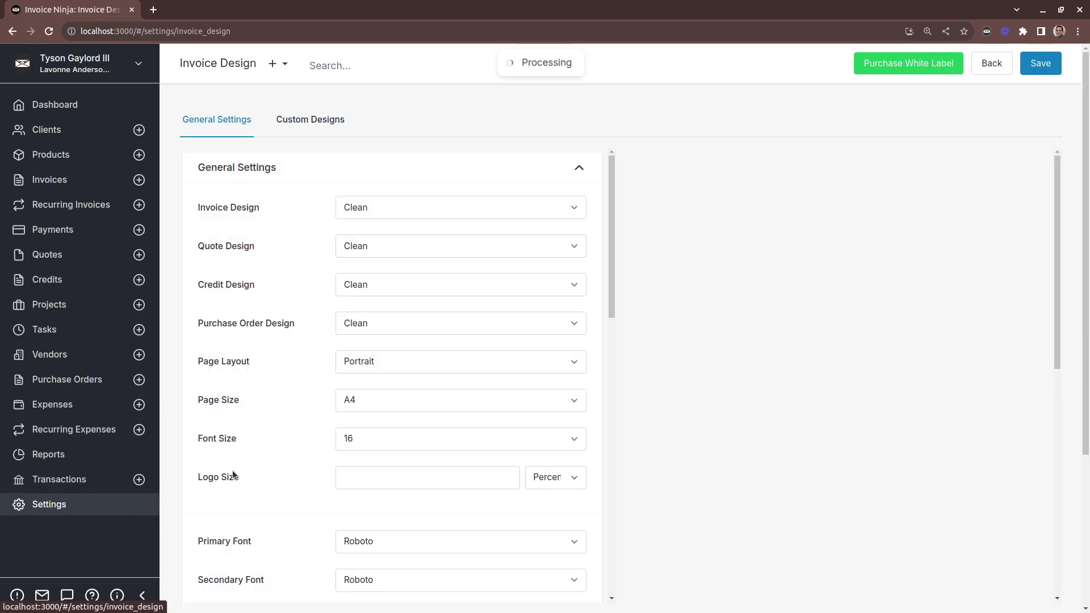
scroll(235, 469, down, 7)
scroll(235, 469, down, 6)
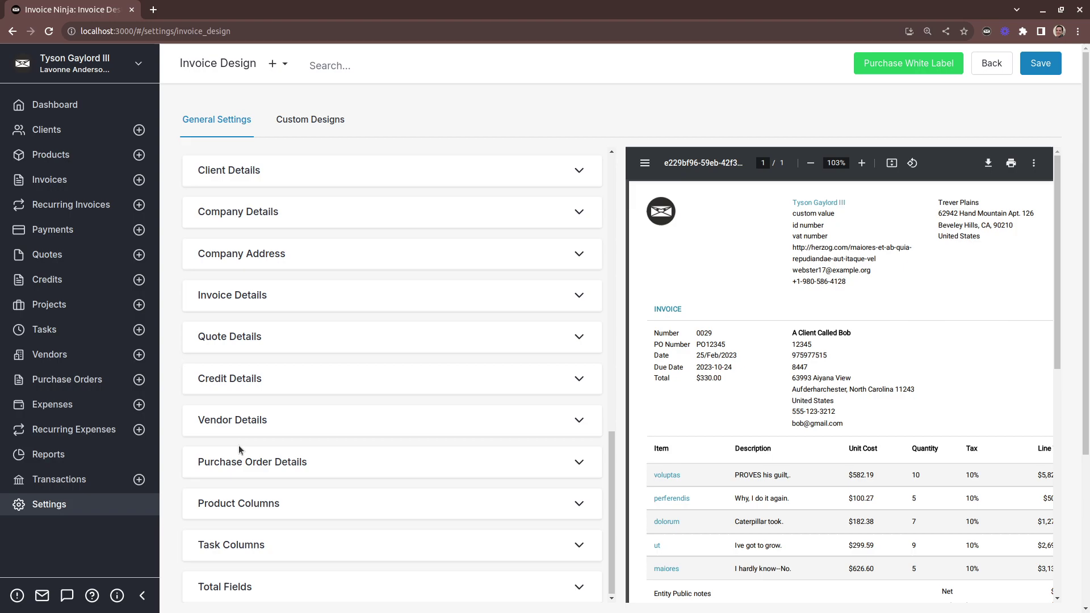
click(243, 506)
scroll(269, 481, down, 5)
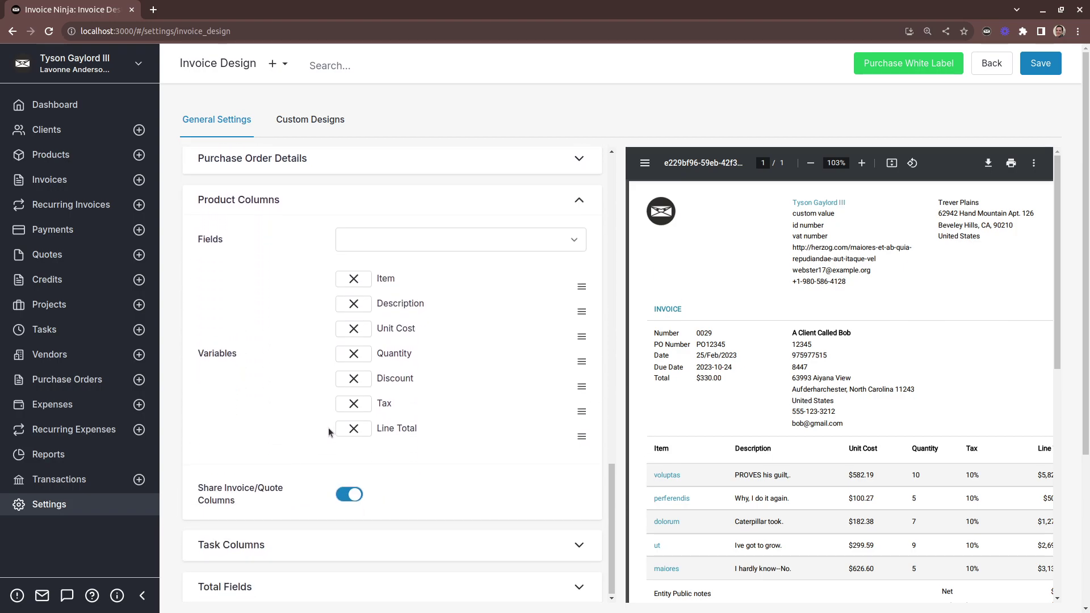
click(394, 236)
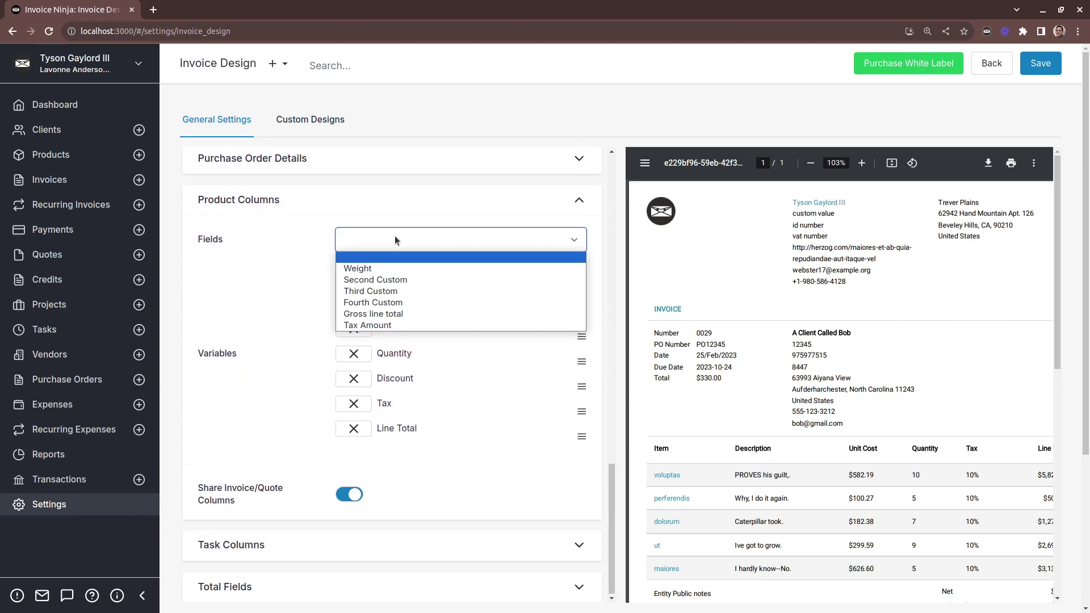
click(362, 267)
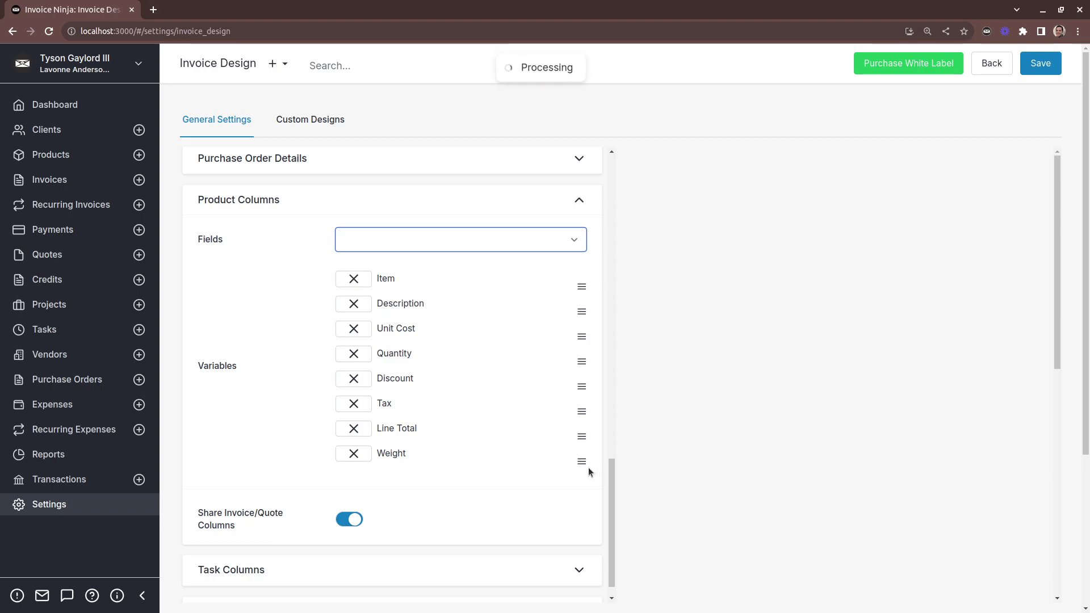
drag(582, 463, 578, 357)
Remove the Discount and Tax columns, move Quantity above Unit Cost, and save the design
click(354, 404)
click(355, 404)
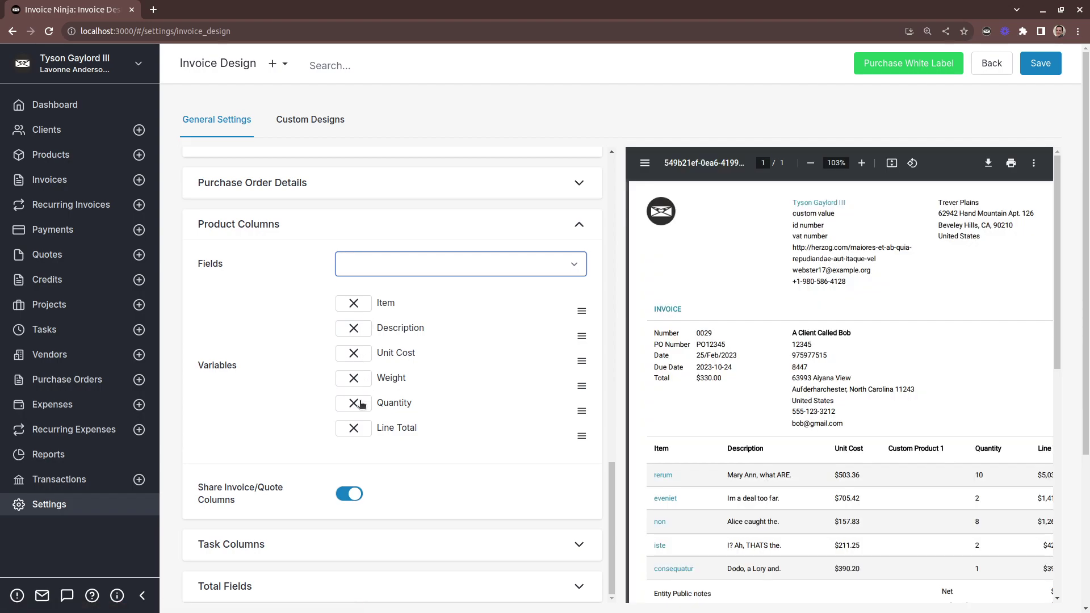
click(358, 403)
drag(362, 380, 354, 352)
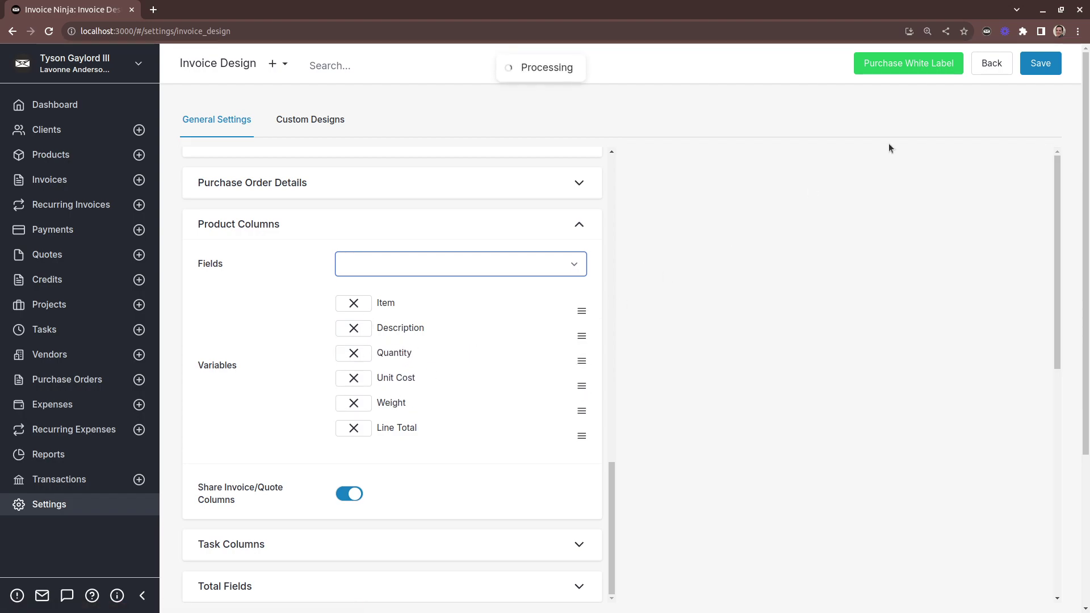
click(1028, 67)
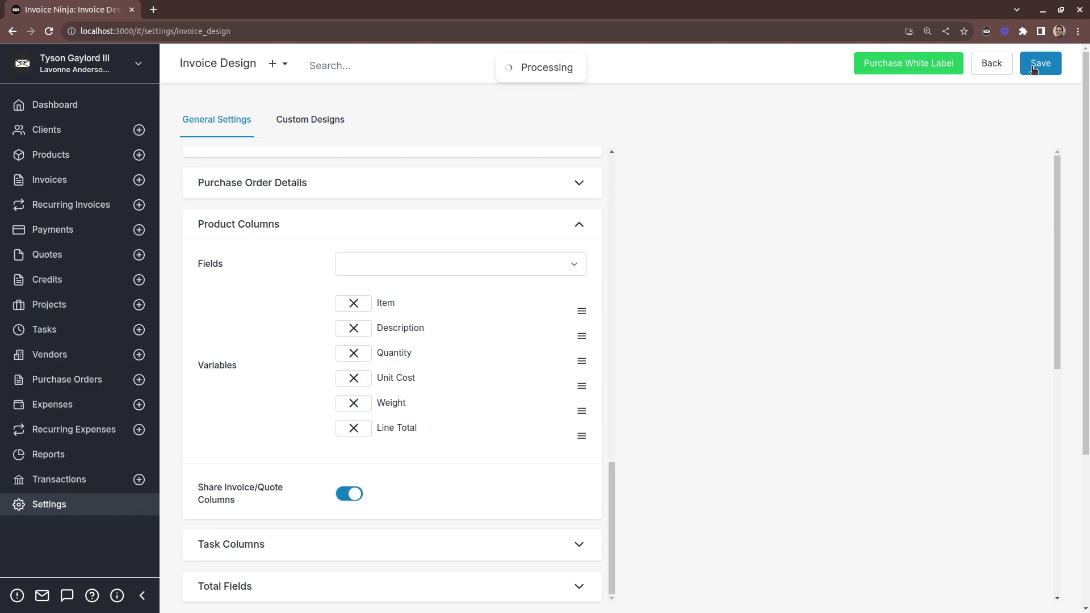
Set invoice 0002's three line weights to 1-1000, 1001-2000 and 2001-3000
click(57, 179)
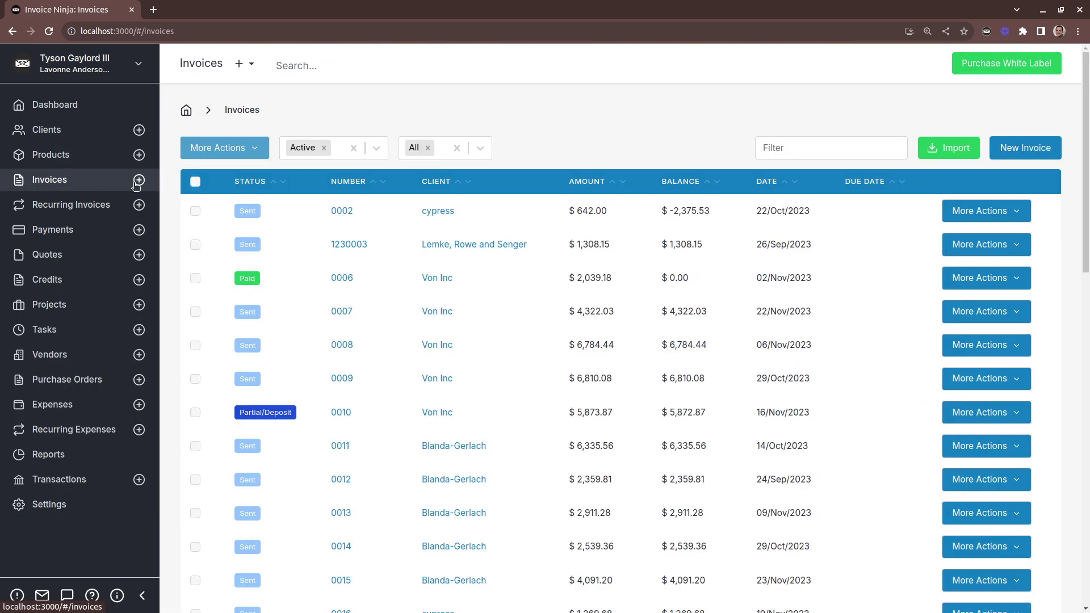
click(343, 211)
scroll(392, 307, down, 3)
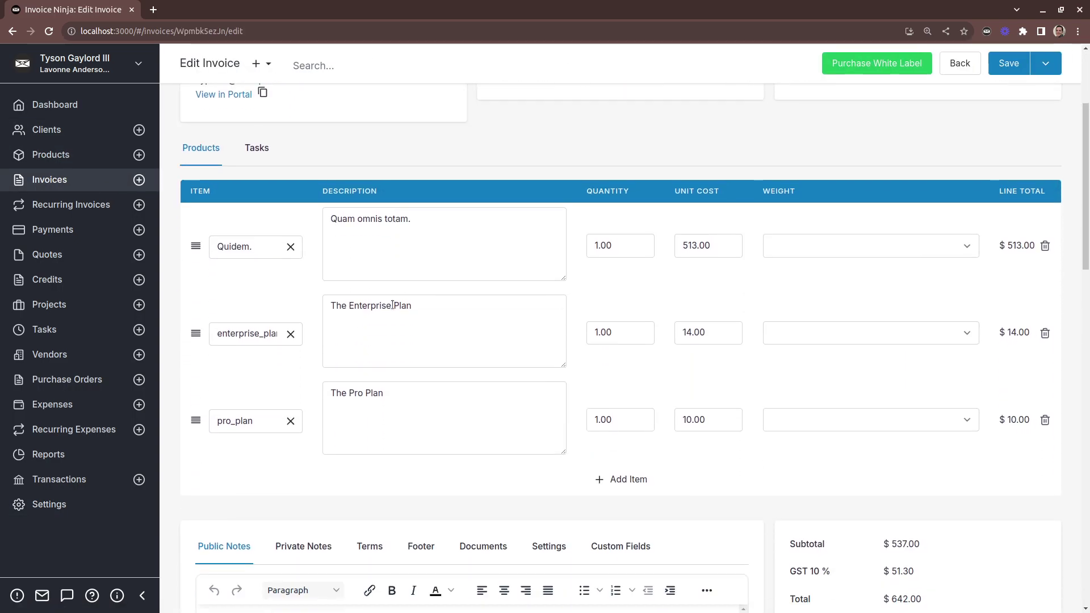
scroll(392, 305, down, 2)
click(873, 148)
click(840, 174)
click(803, 234)
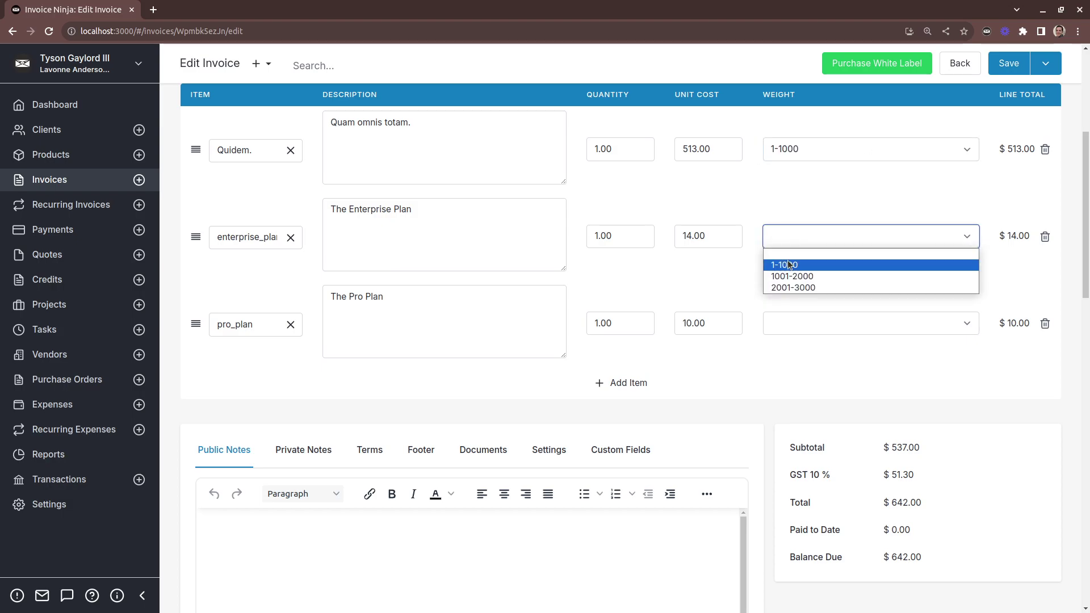
click(792, 276)
click(791, 321)
click(789, 374)
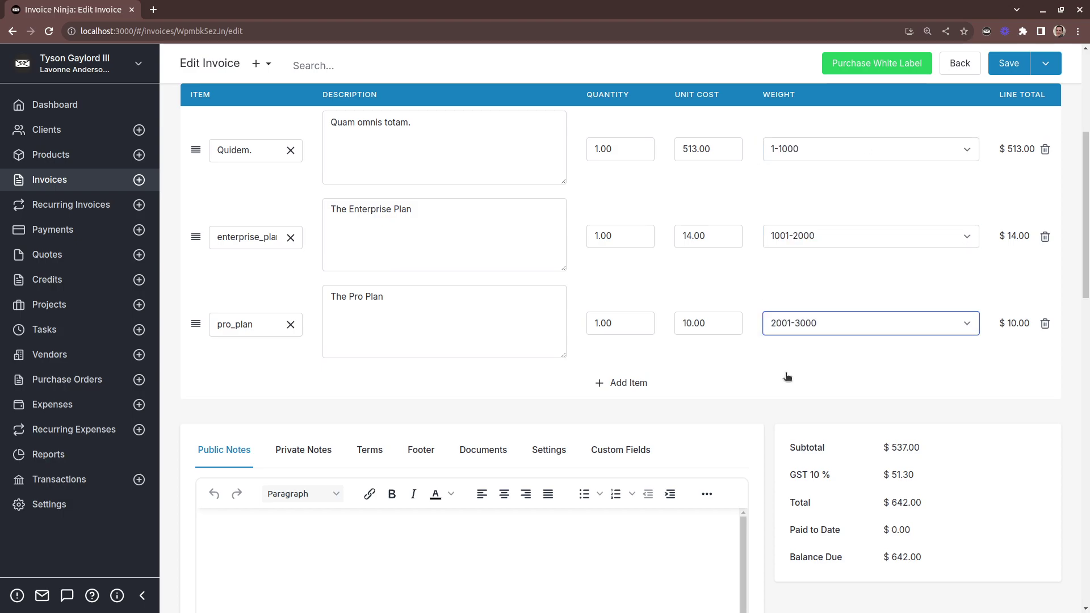
Check the Weight column in the invoice's PDF preview
scroll(777, 369, down, 6)
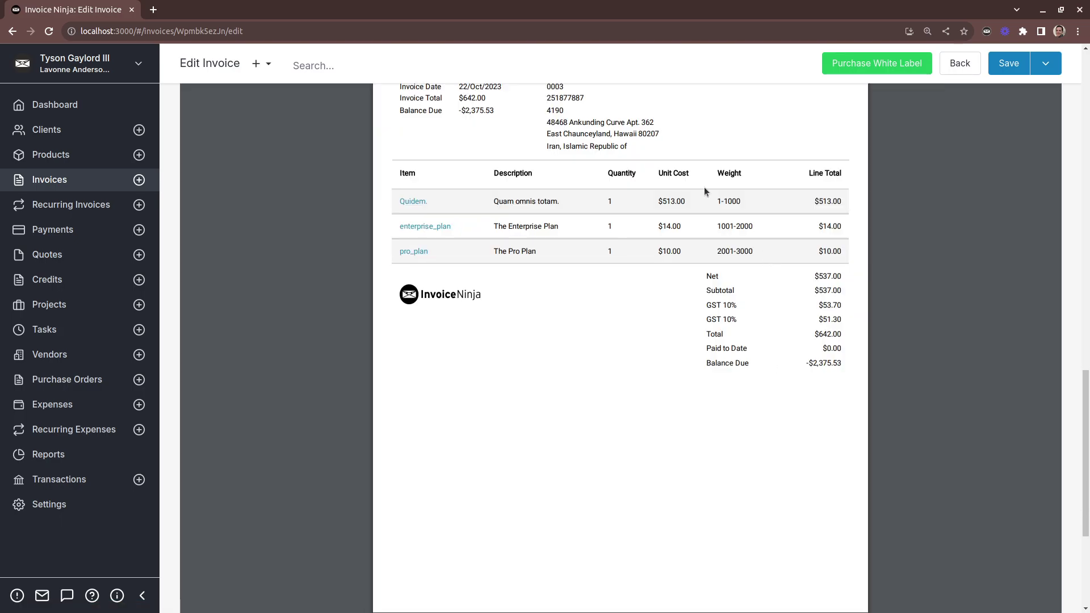
drag(717, 173, 737, 173)
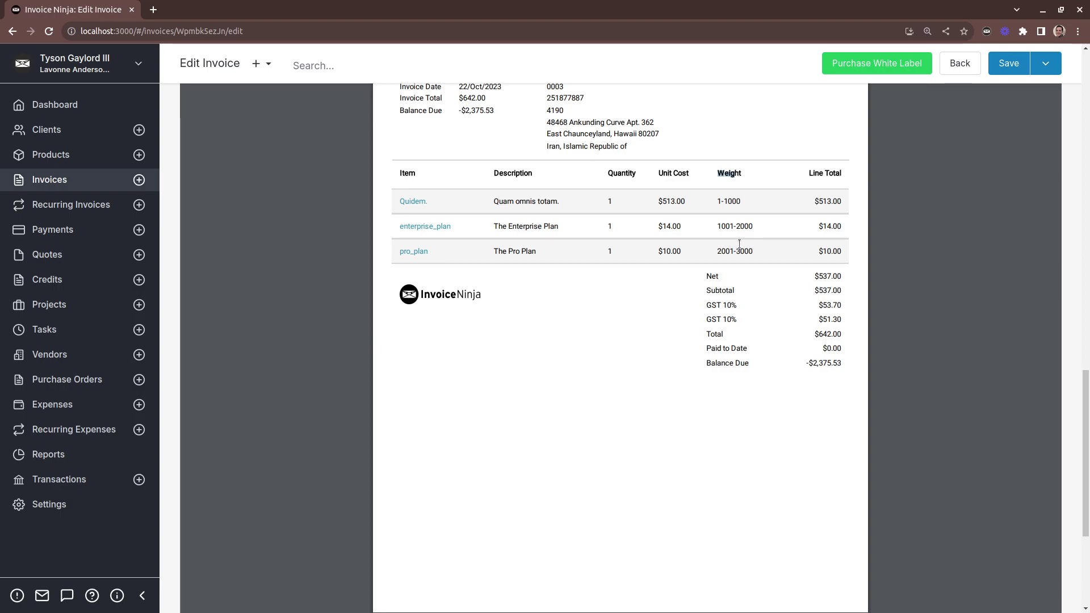
click(65, 503)
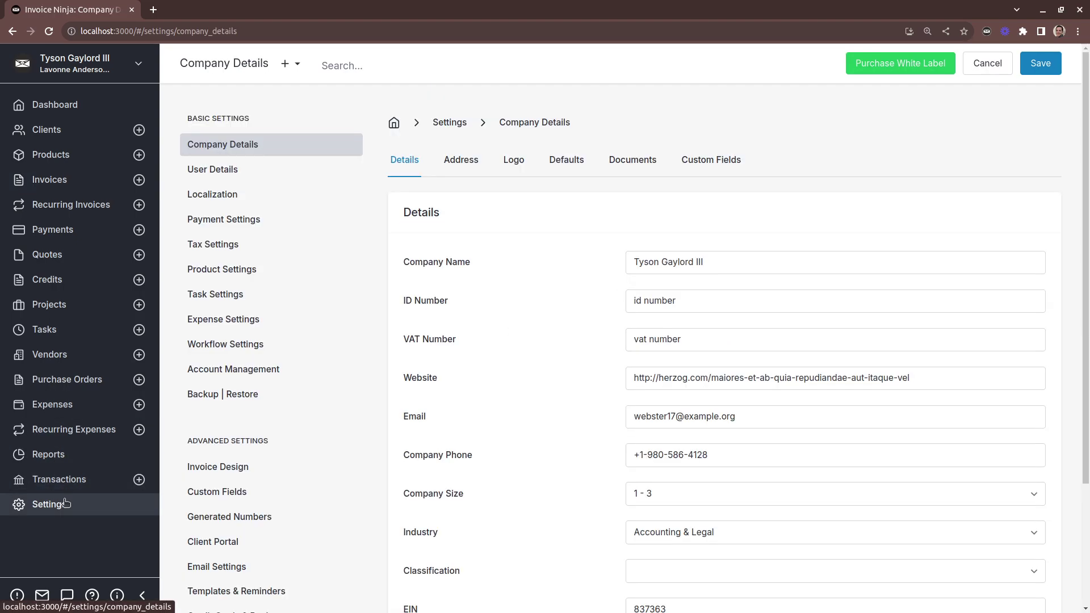
Review the Company tab's EIN custom field, then show the Invoices custom fields
click(271, 489)
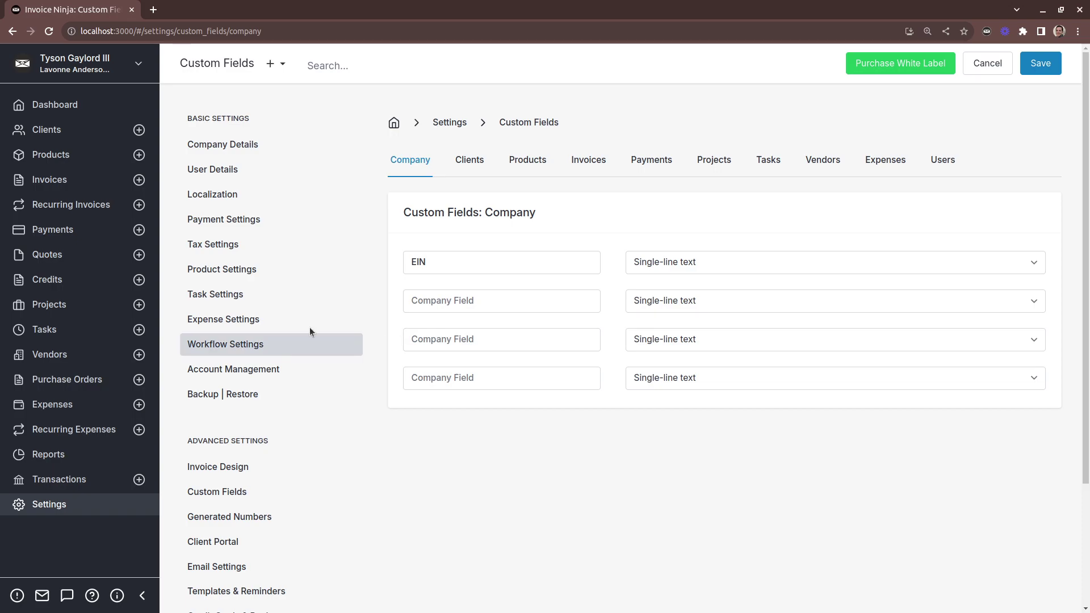
click(593, 169)
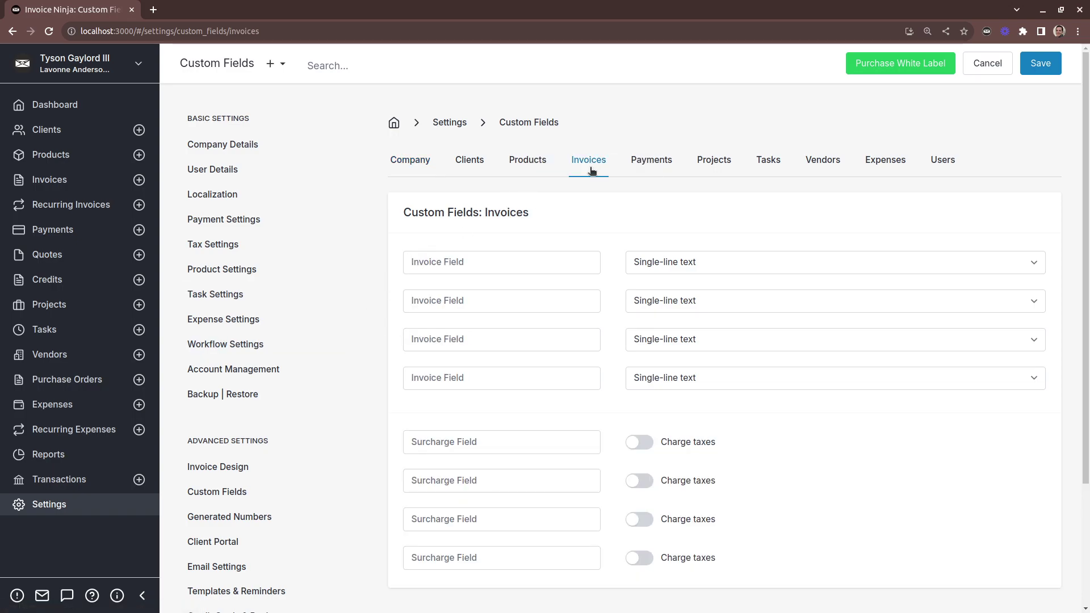